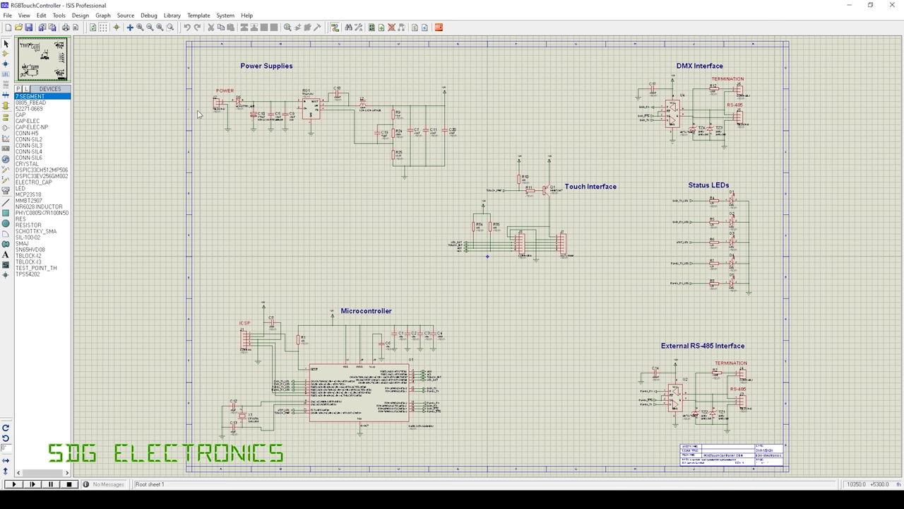
Zoom into the Power Supplies block, then onto the DSPIC33EV256GM002 Microcontroller block.
scroll(307, 121, "up", 2)
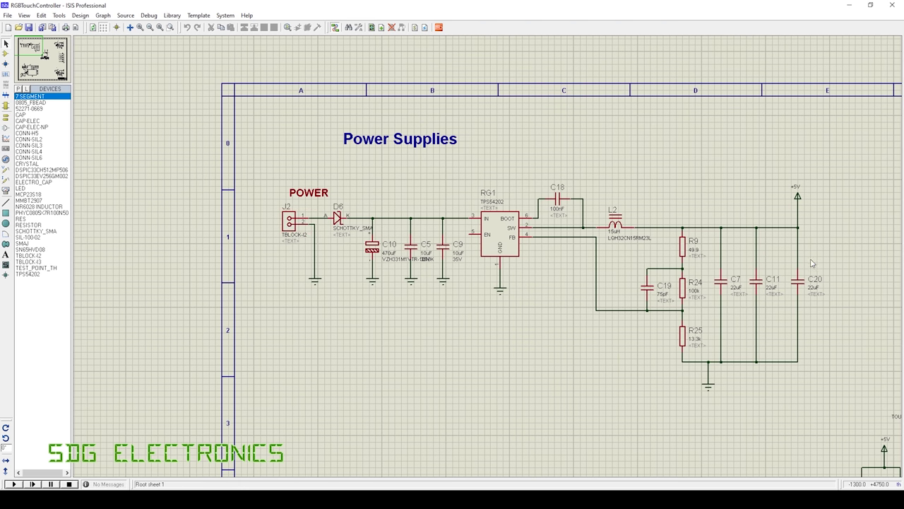
scroll(812, 263, "down", 4)
scroll(488, 260, "up", 4)
Inspect the DSPIC33EV256GM002 pins and ICSP header up close, then return to the full sheet.
scroll(488, 260, "up", 1)
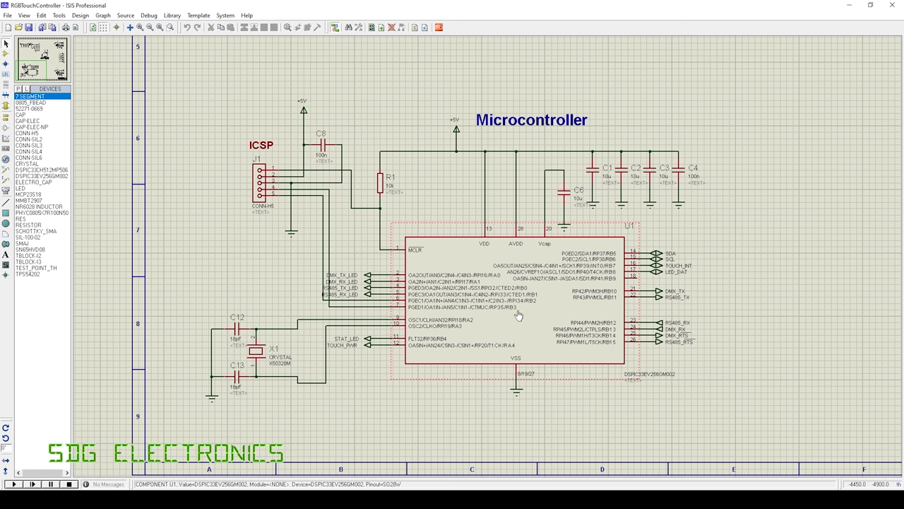
scroll(553, 320, "down", 4)
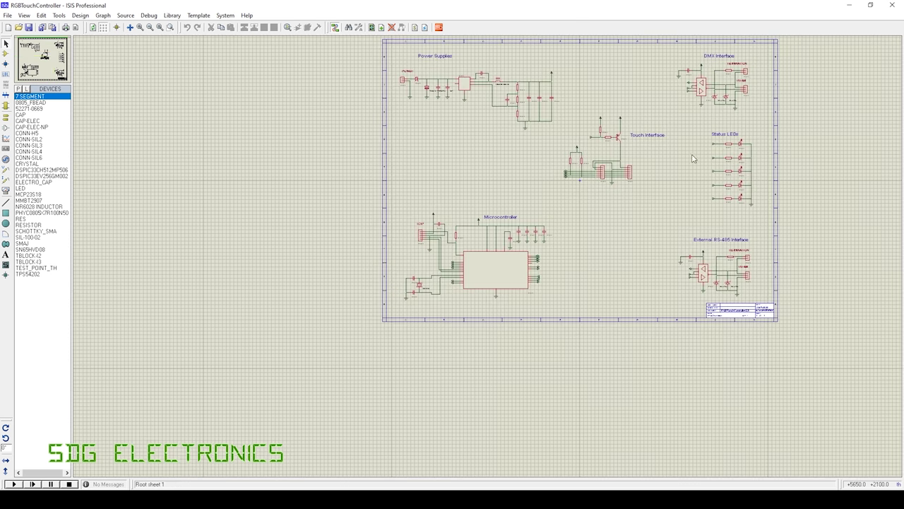
Zoom into the External RS-485 Interface, then into the DMX transceiver U4 circuit.
scroll(724, 222, "up", 1)
scroll(463, 374, "up", 2)
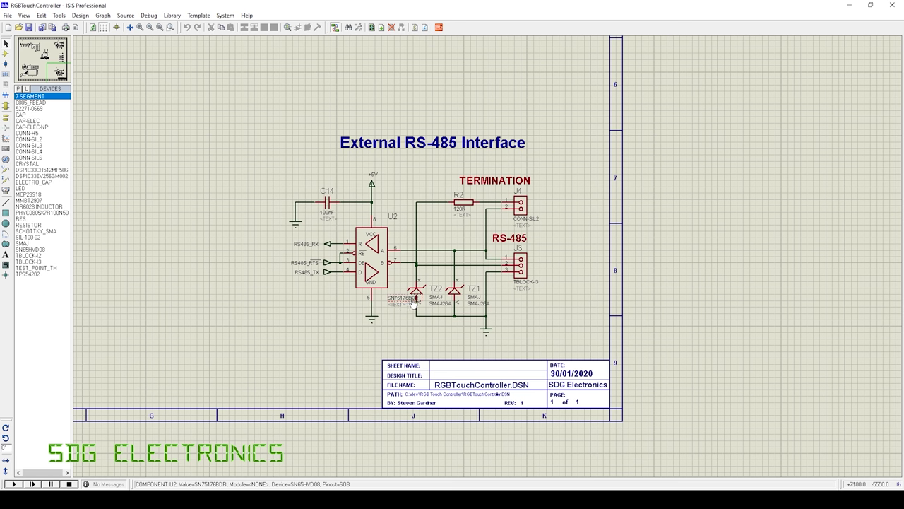
scroll(403, 255, "down", 3)
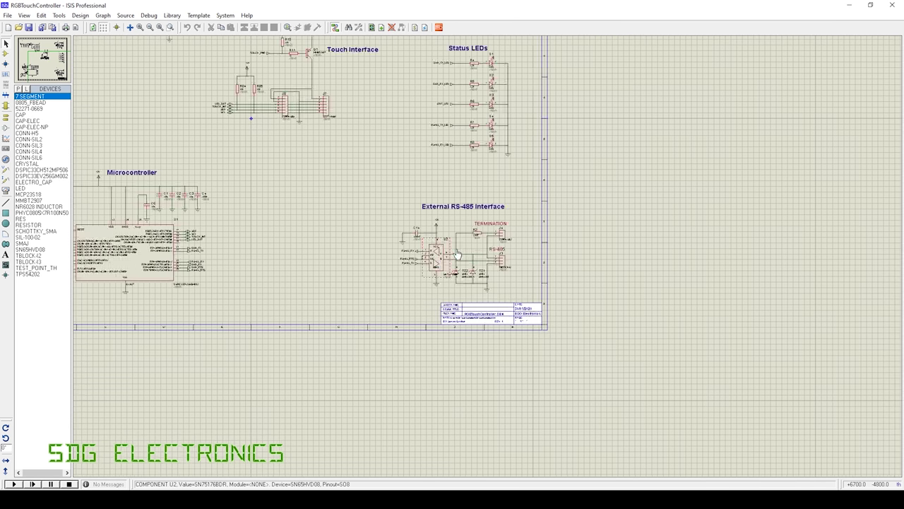
scroll(486, 196, "up", 3)
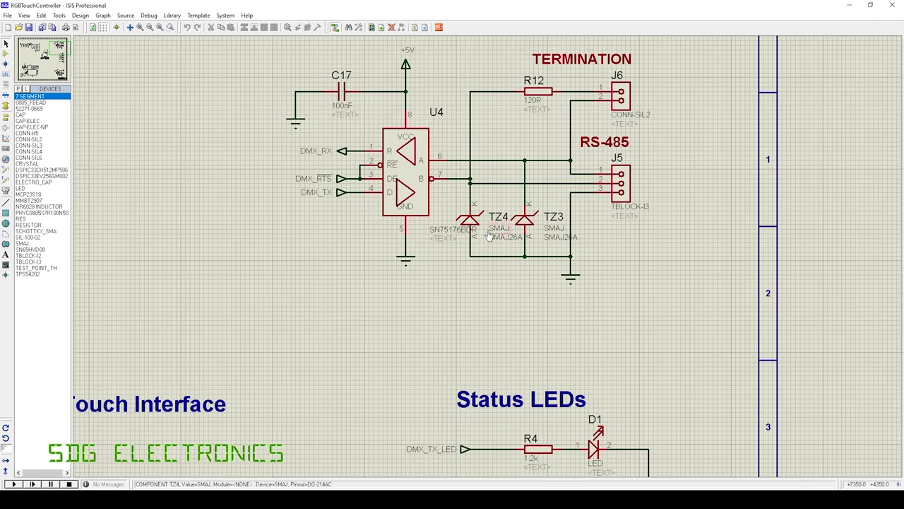
Zoom through the Status LEDs and Touch Interface to the TPS54202 Power Supplies circuit.
scroll(516, 291, "down", 3)
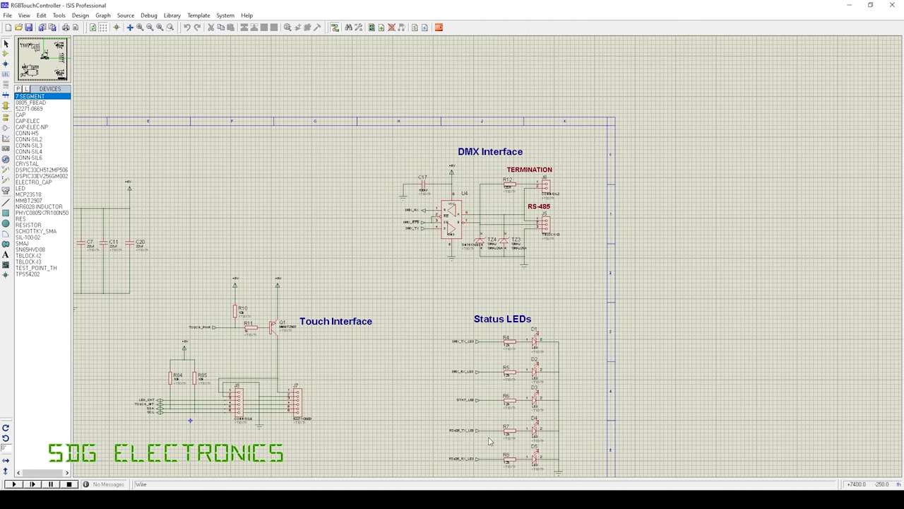
scroll(515, 301, "up", 3)
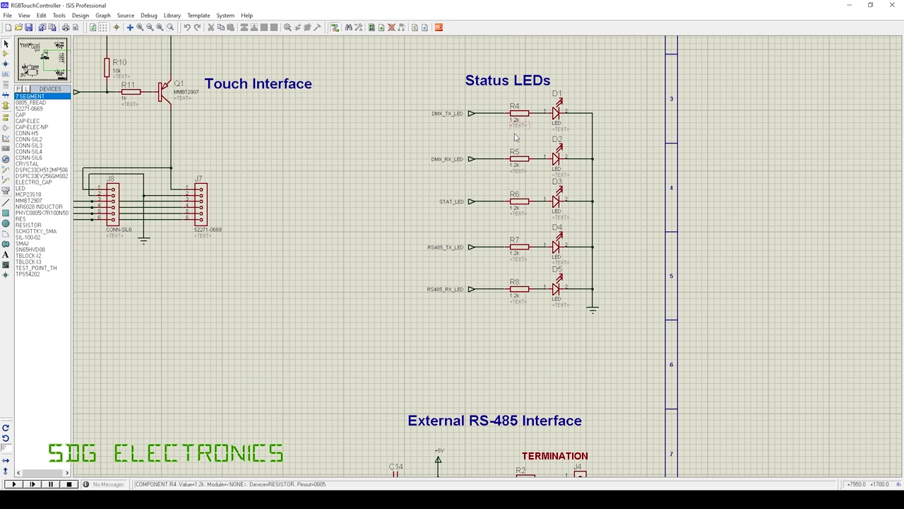
scroll(464, 241, "down", 3)
scroll(488, 260, "up", 3)
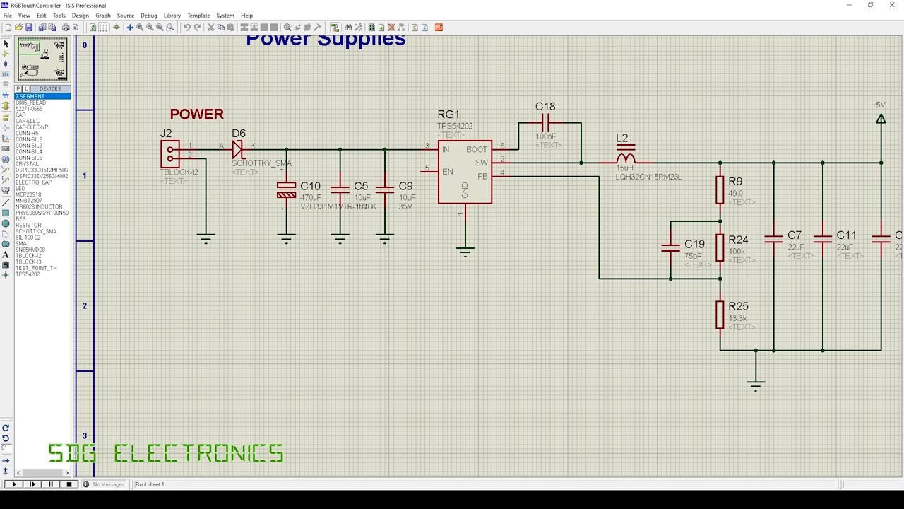
Bring the TPS54202 datasheet in Chrome to the front.
left_click(290, 470)
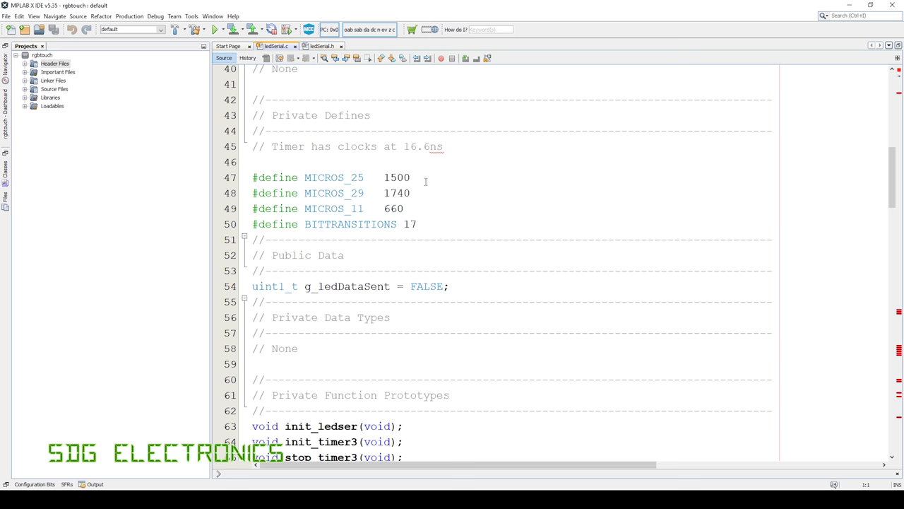
left_click_drag(411, 178, 383, 177)
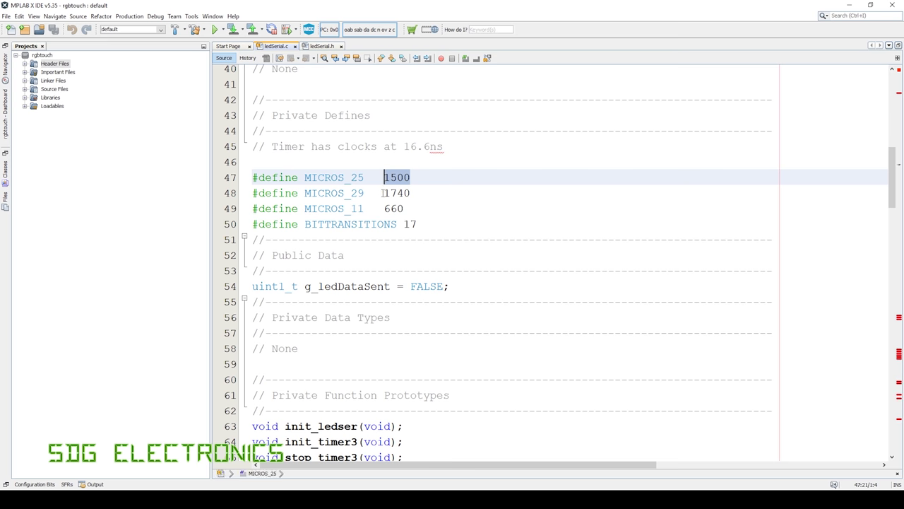
left_click_drag(383, 193, 411, 193)
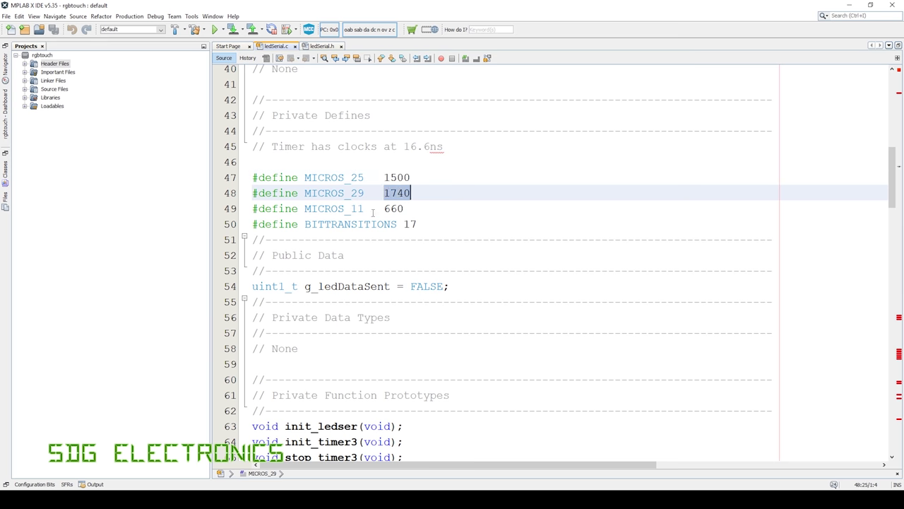
left_click_drag(351, 208, 364, 208)
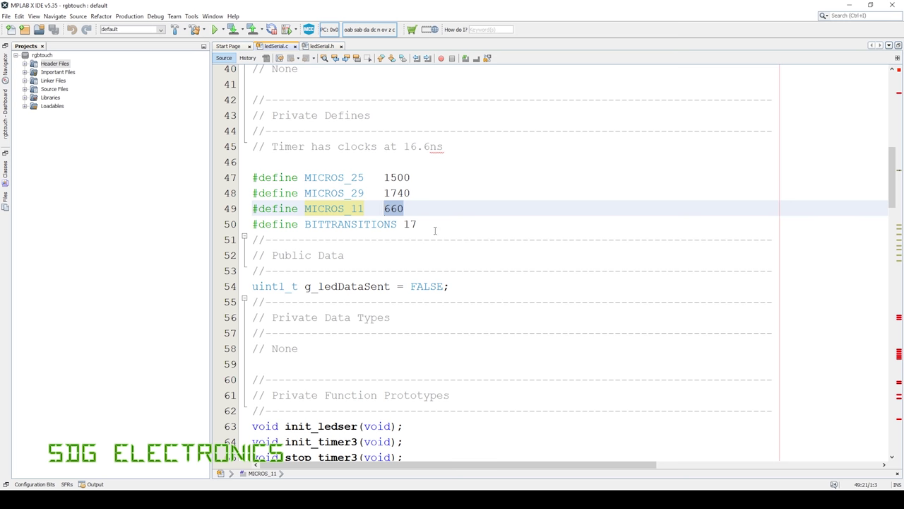
scroll(431, 228, "down", 10)
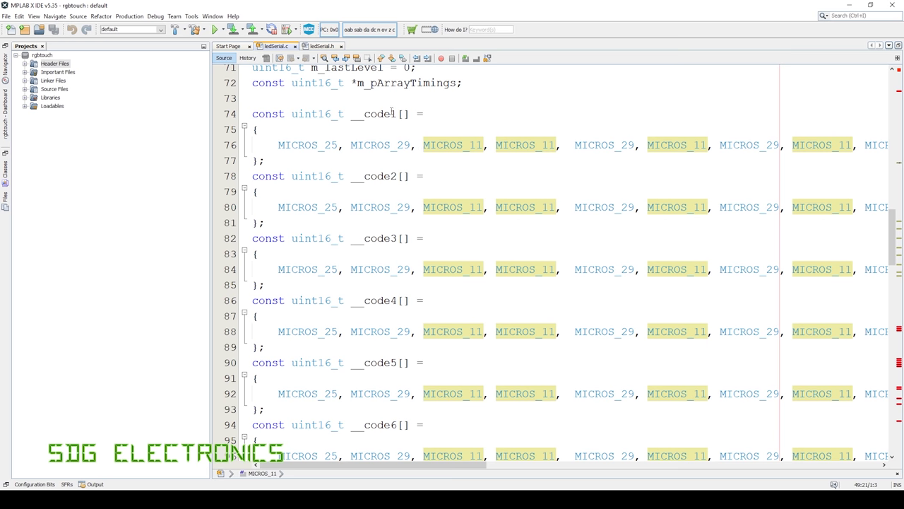
scroll(413, 189, "down", 2)
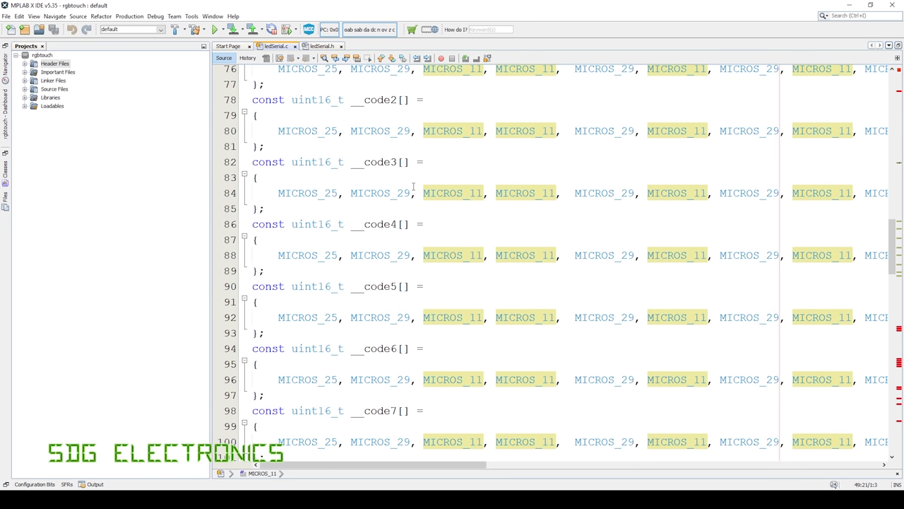
scroll(424, 186, "up", 2)
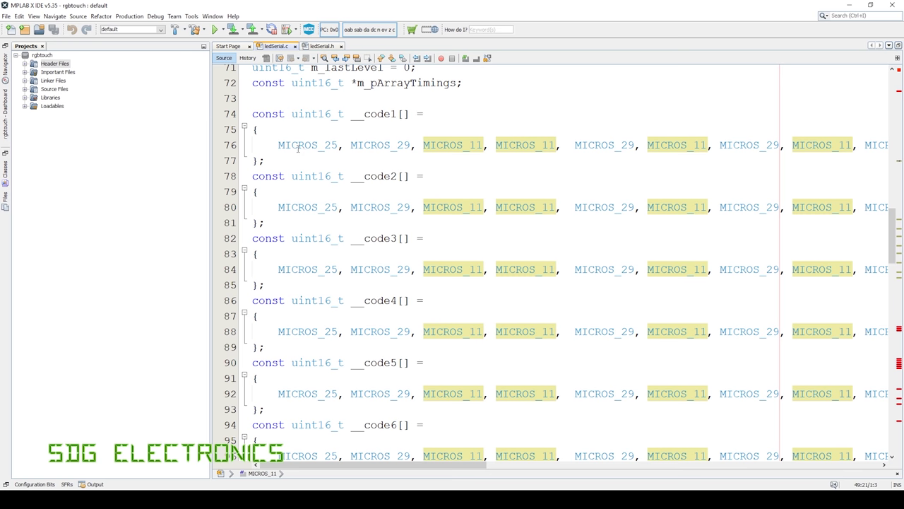
left_click(306, 145)
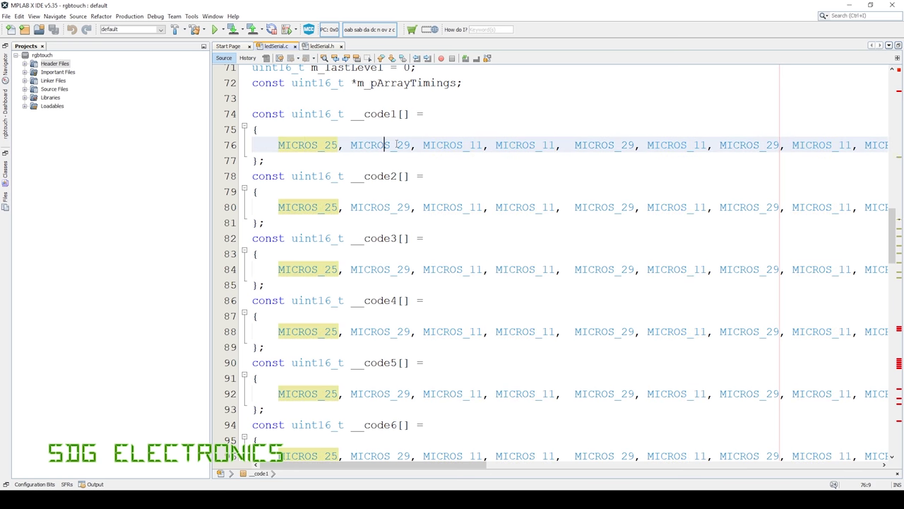
left_click(529, 145)
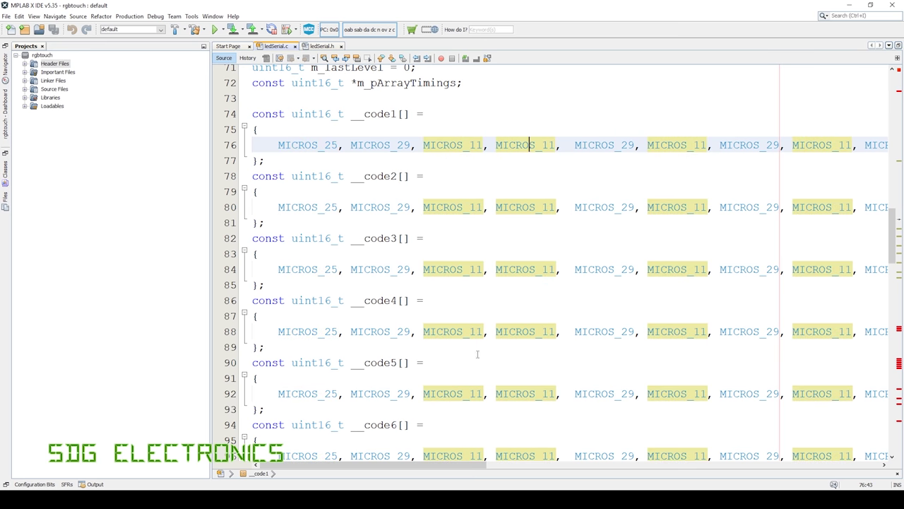
left_click_drag(463, 466, 751, 459)
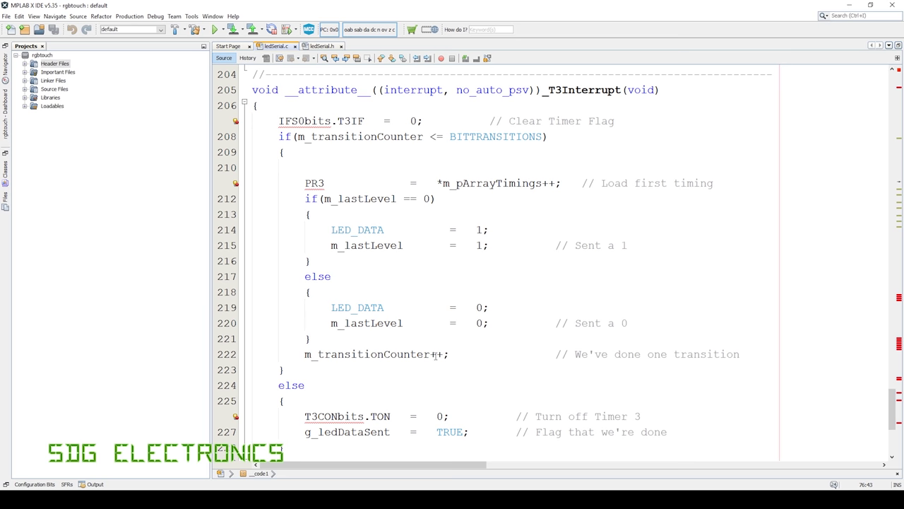
scroll(417, 360, "down", 1)
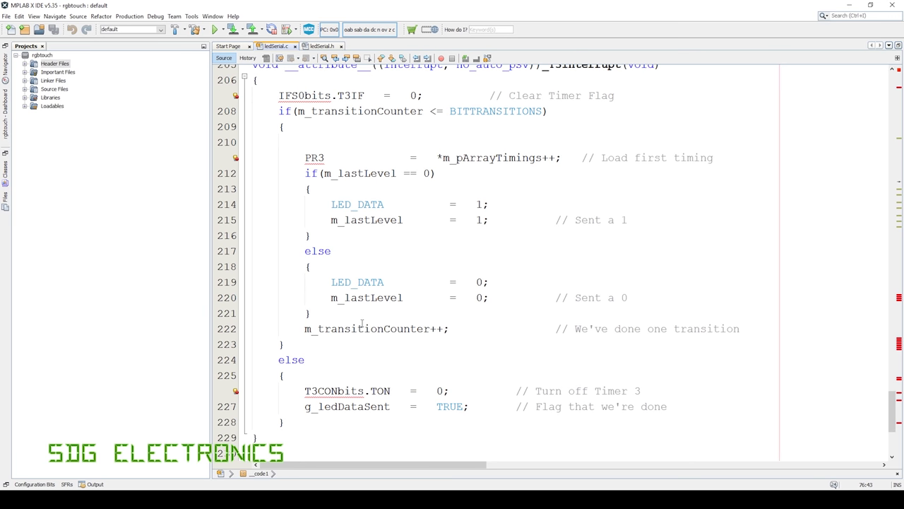
scroll(417, 219, "up", 1)
scroll(402, 183, "down", 1)
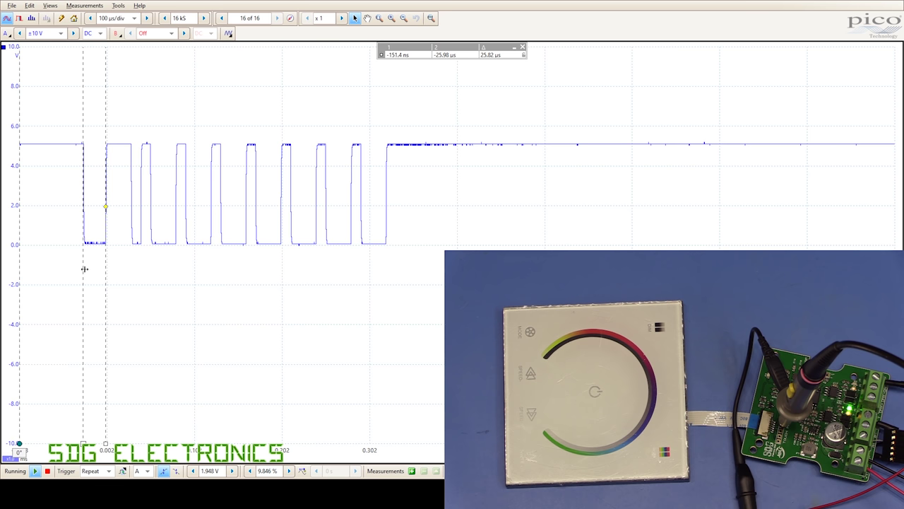
Align both time rulers on one pulse's edges to read a 10.76 µs difference.
left_click_drag(83, 268, 131, 269)
left_click_drag(104, 259, 140, 260)
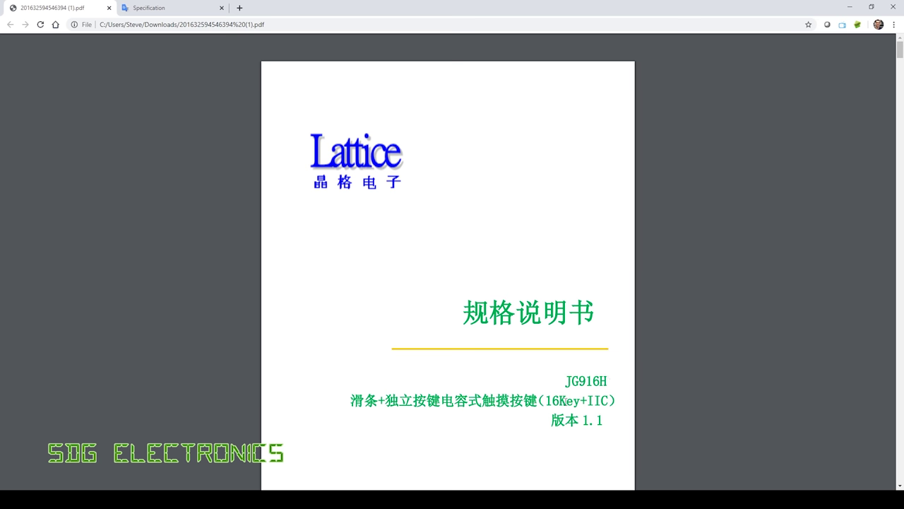
Read the JG916H datasheet down to page 13's IIC write format with KOM, AA, PSM, DT bits.
scroll(534, 347, "down", 18)
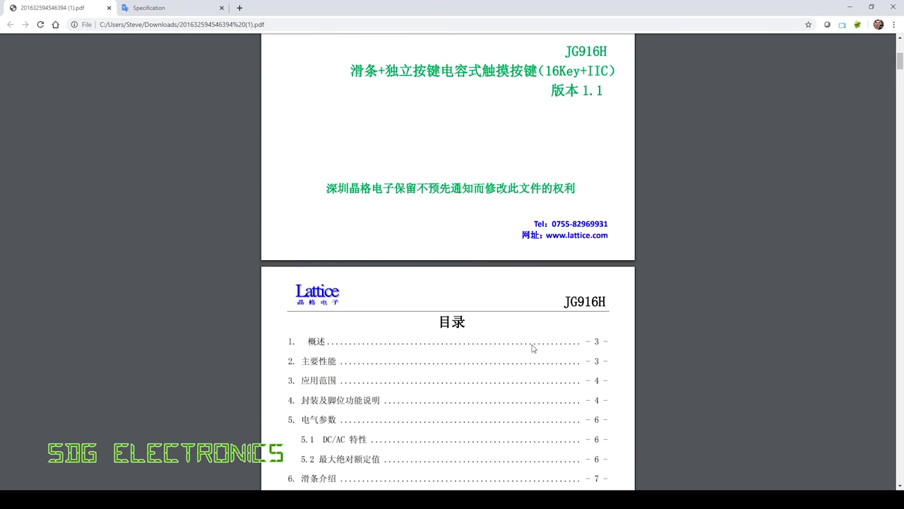
scroll(527, 352, "down", 15)
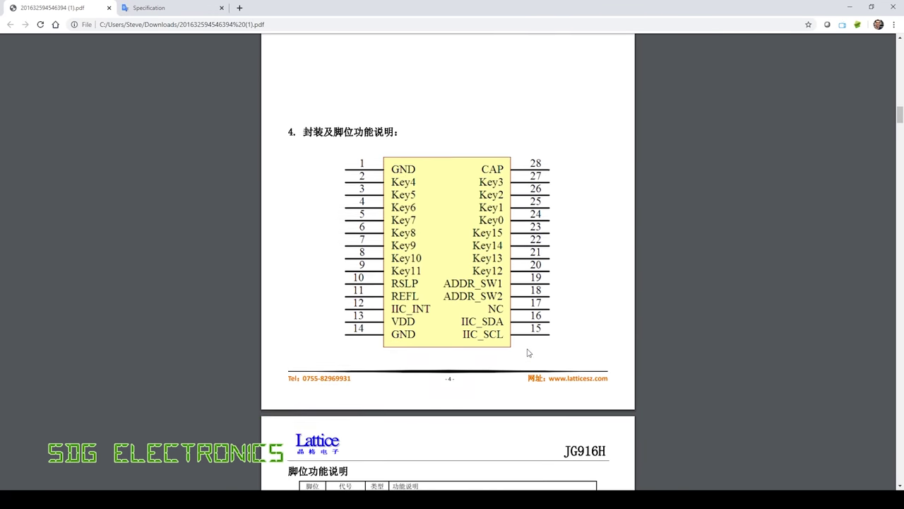
scroll(529, 353, "down", 5)
scroll(529, 353, "up", 6)
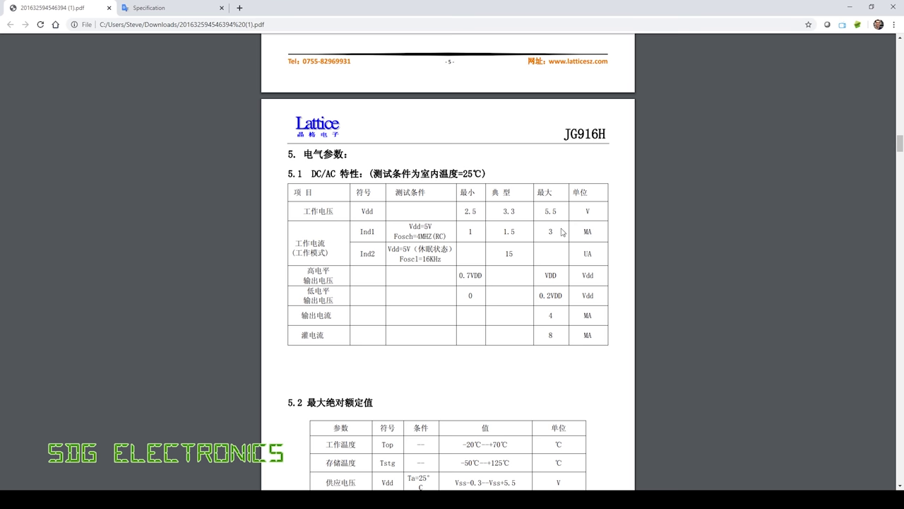
scroll(540, 277, "down", 4)
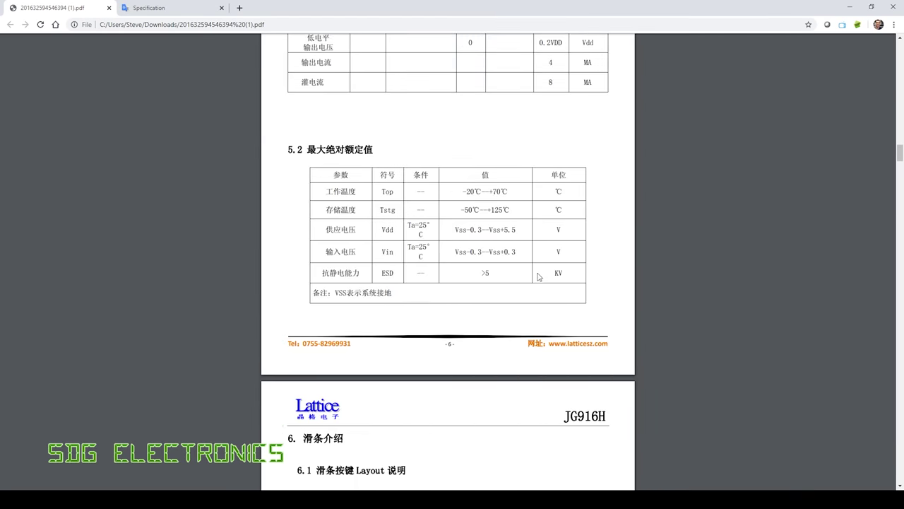
scroll(538, 277, "down", 7)
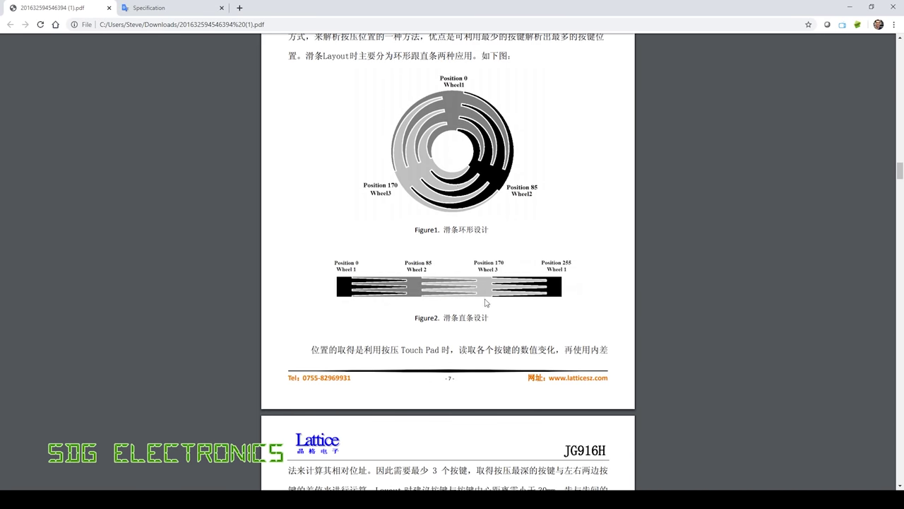
scroll(486, 301, "down", 14)
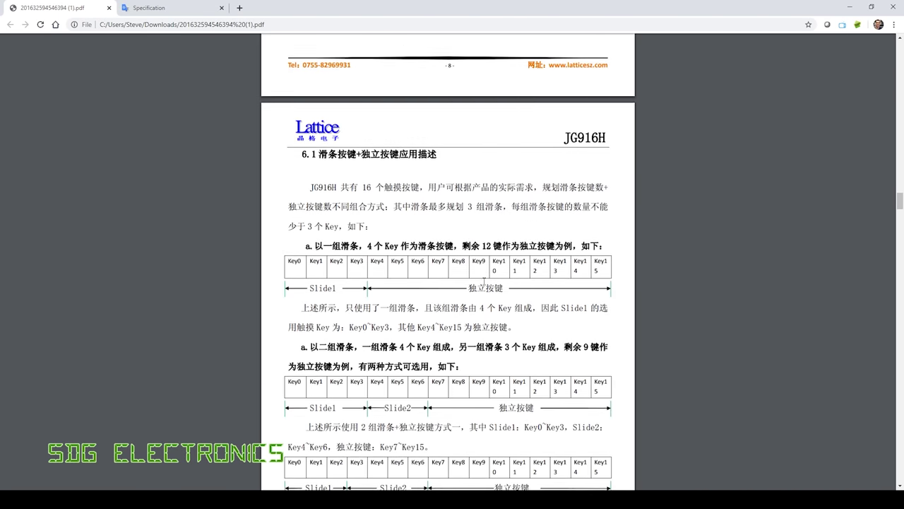
scroll(484, 281, "down", 9)
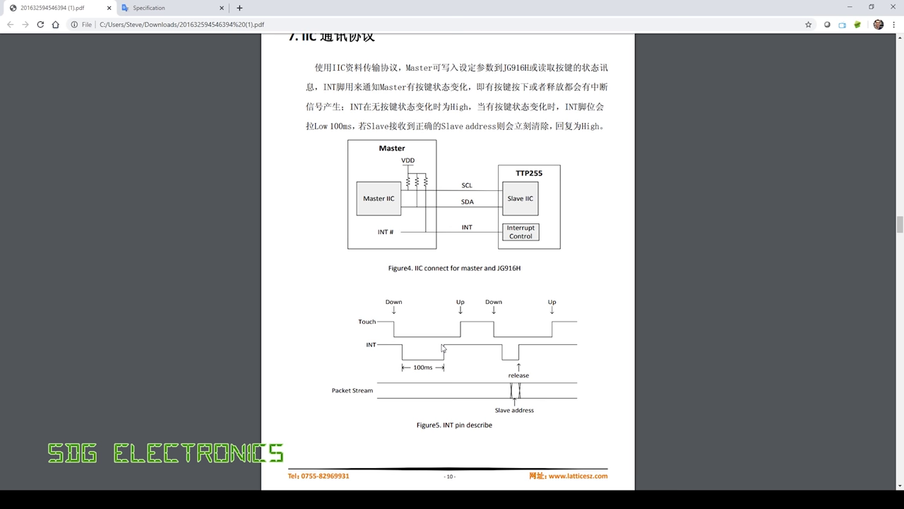
scroll(442, 347, "down", 6)
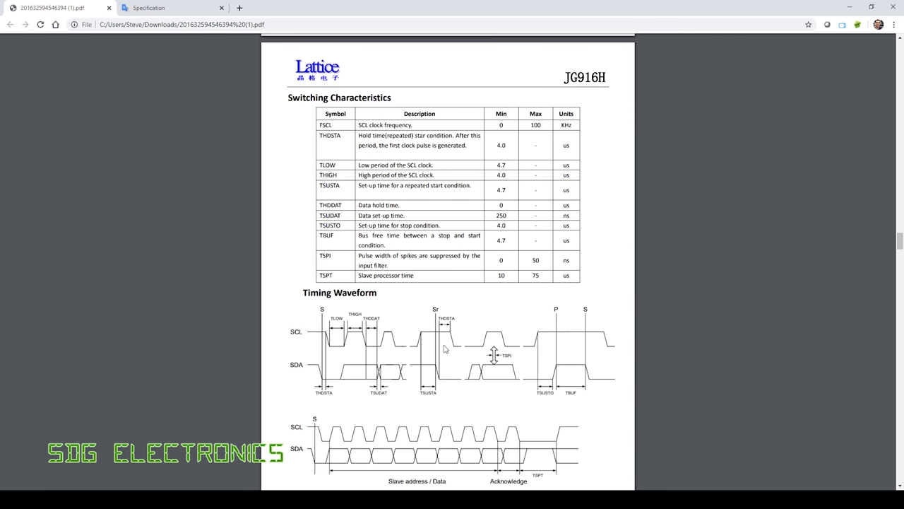
scroll(444, 348, "down", 4)
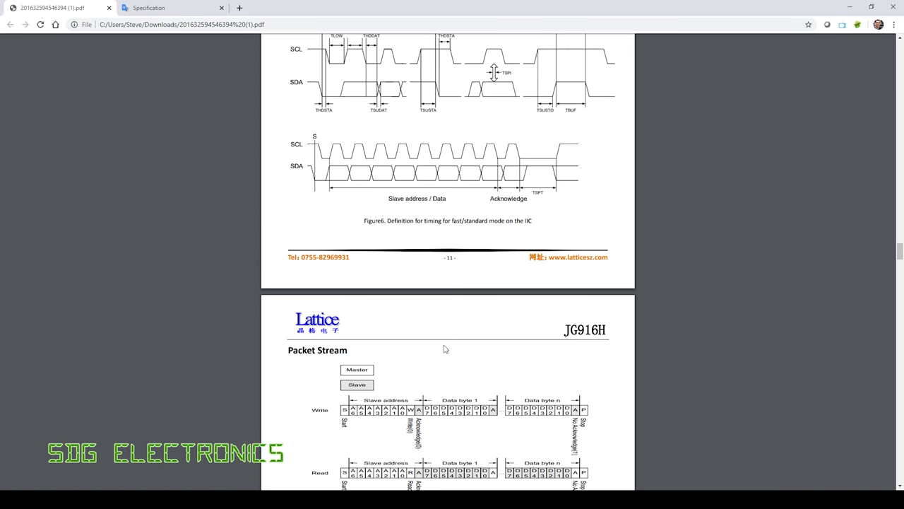
scroll(445, 348, "down", 4)
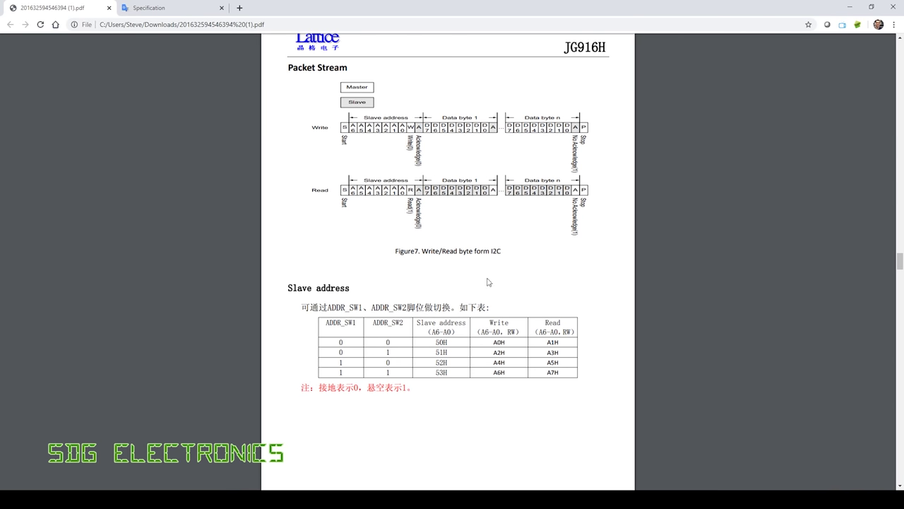
scroll(470, 370, "down", 10)
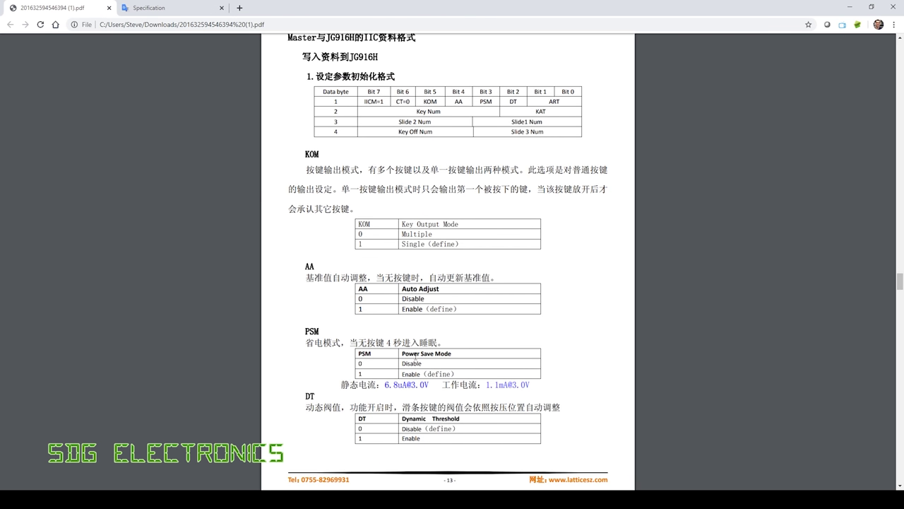
Read the English-translated JG916H specification down to section 6.1's slider application.
left_click(162, 11)
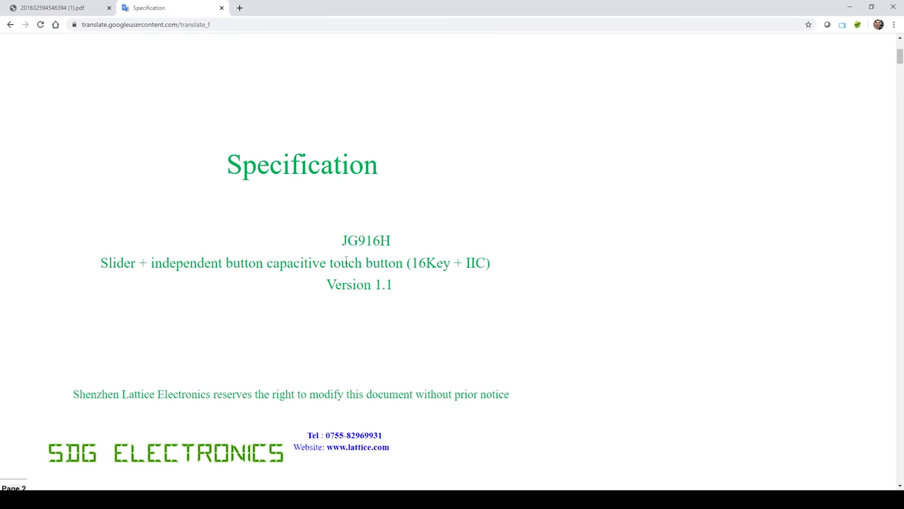
scroll(344, 261, "down", 20)
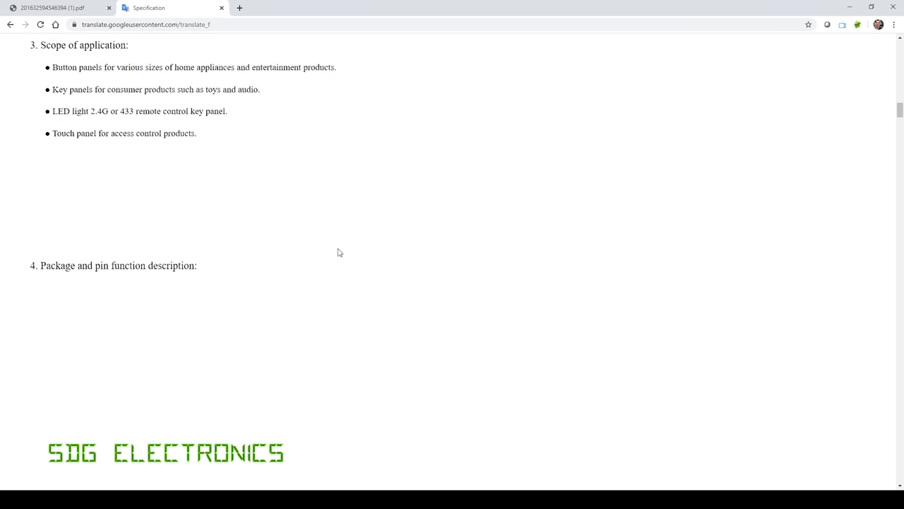
scroll(339, 250, "down", 15)
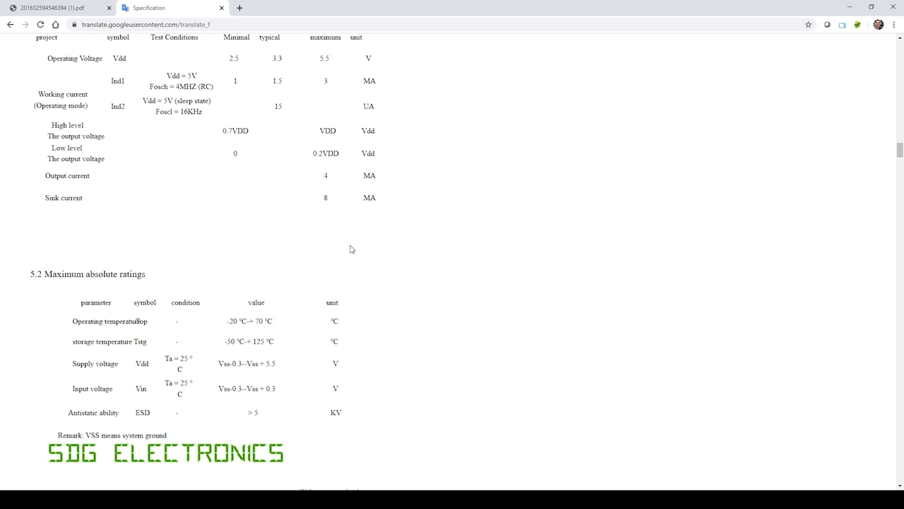
scroll(351, 249, "down", 15)
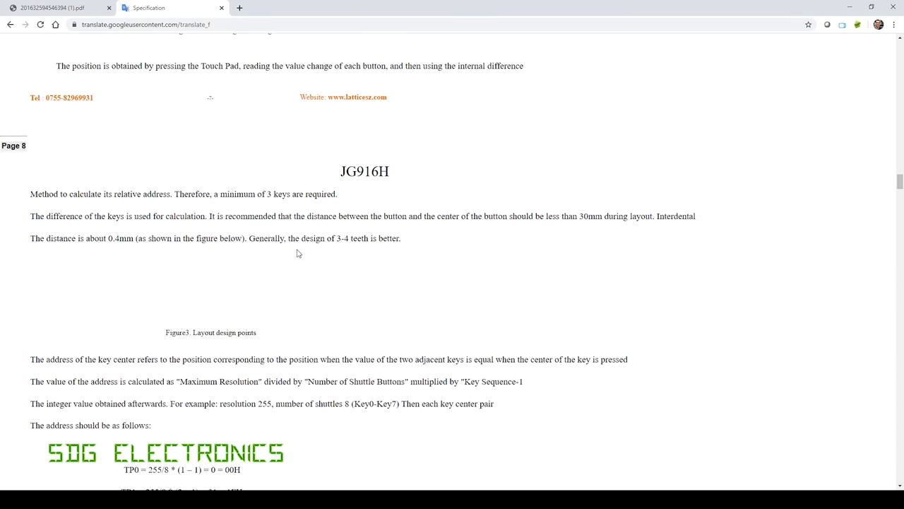
scroll(297, 253, "down", 4)
scroll(355, 245, "down", 4)
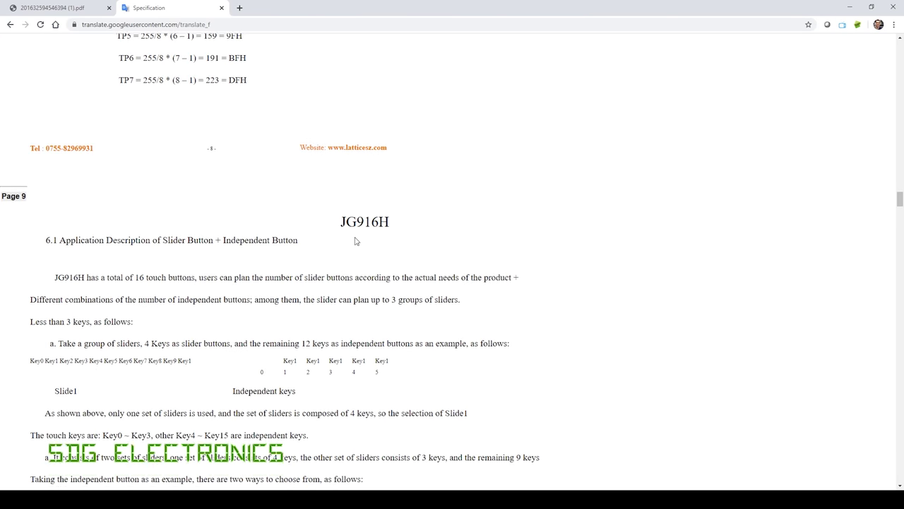
scroll(356, 241, "down", 1)
mouse_move(356, 234)
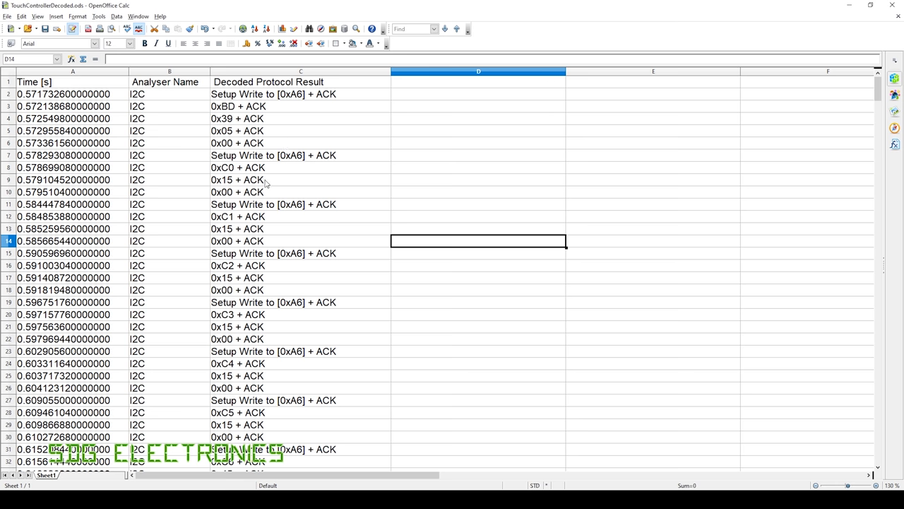
Bring rows 52–83 into view, showing the POWER PRESS, RELEASE and DIM PRESS 0xA7 reads.
scroll(258, 182, "down", 1)
scroll(248, 233, "down", 1)
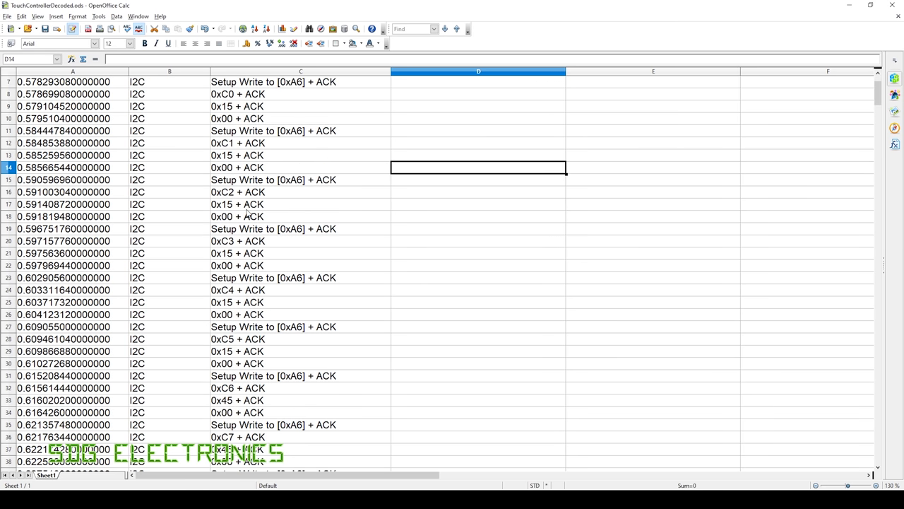
scroll(248, 218, "down", 1)
scroll(248, 216, "down", 5)
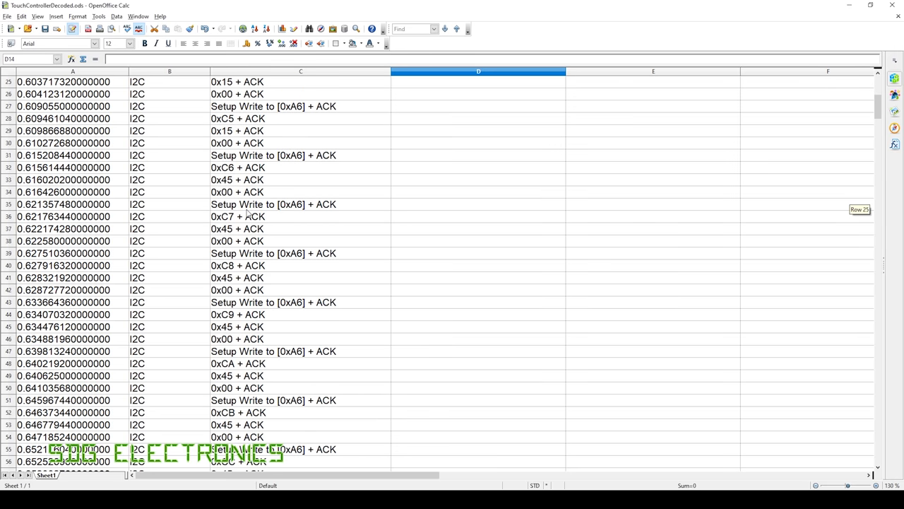
scroll(254, 244, "down", 4)
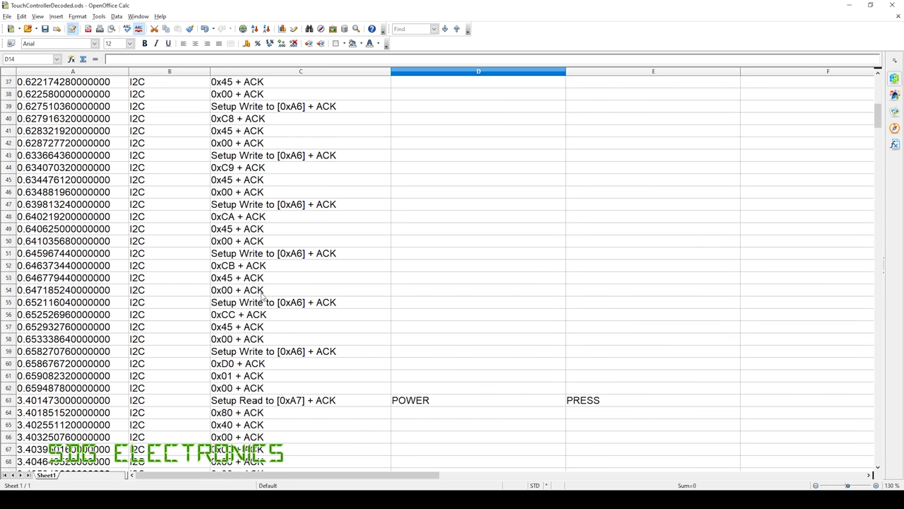
scroll(262, 297, "down", 3)
scroll(263, 297, "down", 2)
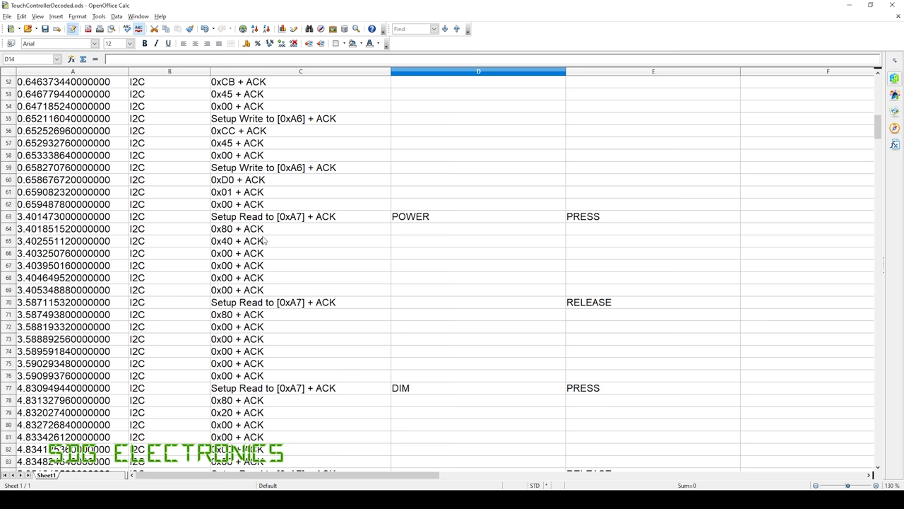
left_click(227, 242)
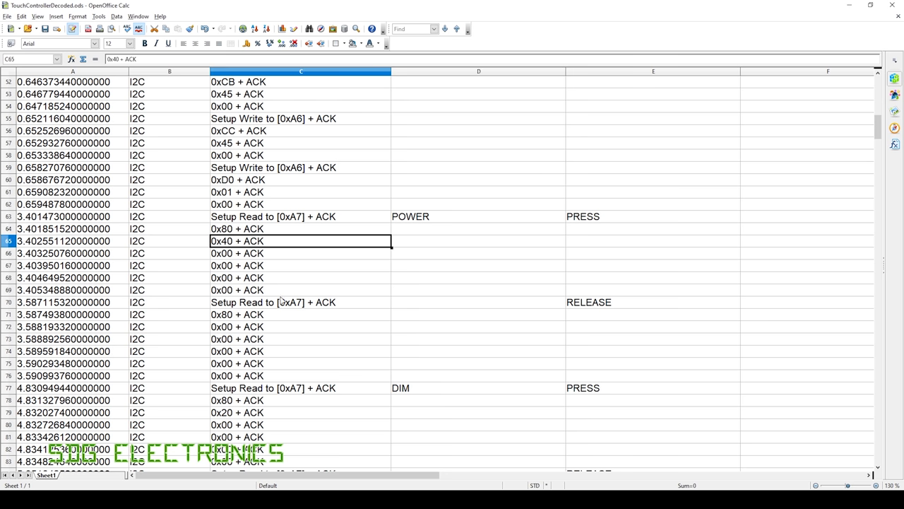
scroll(275, 322, "down", 1)
left_click(220, 378)
scroll(238, 378, "down", 3)
scroll(240, 378, "down", 2)
scroll(246, 367, "down", 3)
scroll(239, 360, "down", 12)
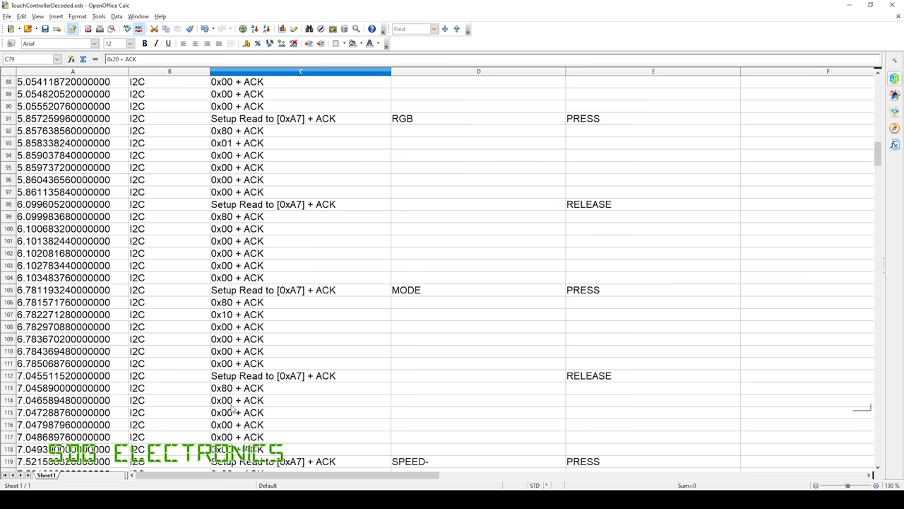
scroll(236, 396, "down", 14)
scroll(239, 394, "up", 2)
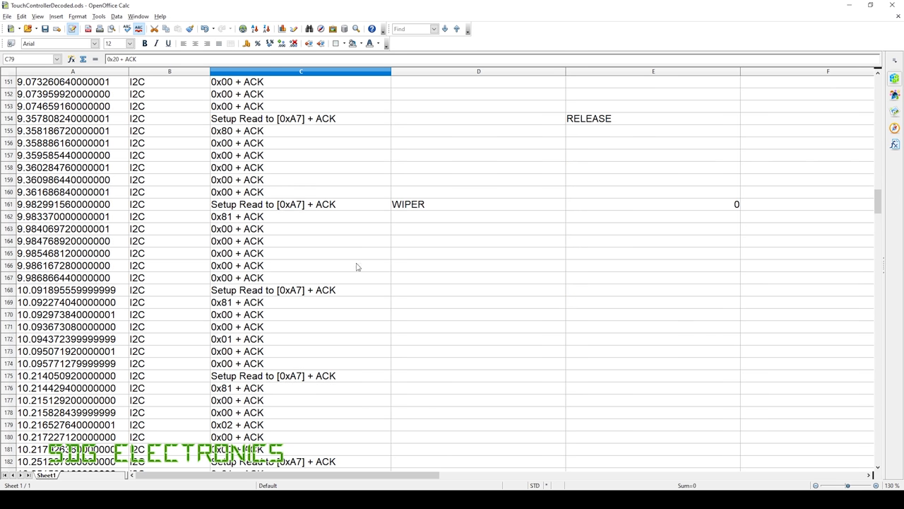
left_click(230, 219)
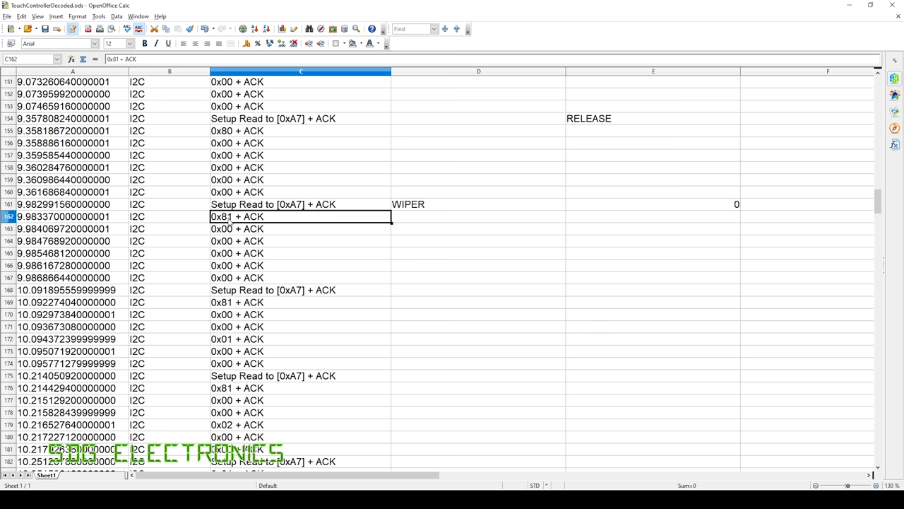
scroll(248, 329, "down", 1)
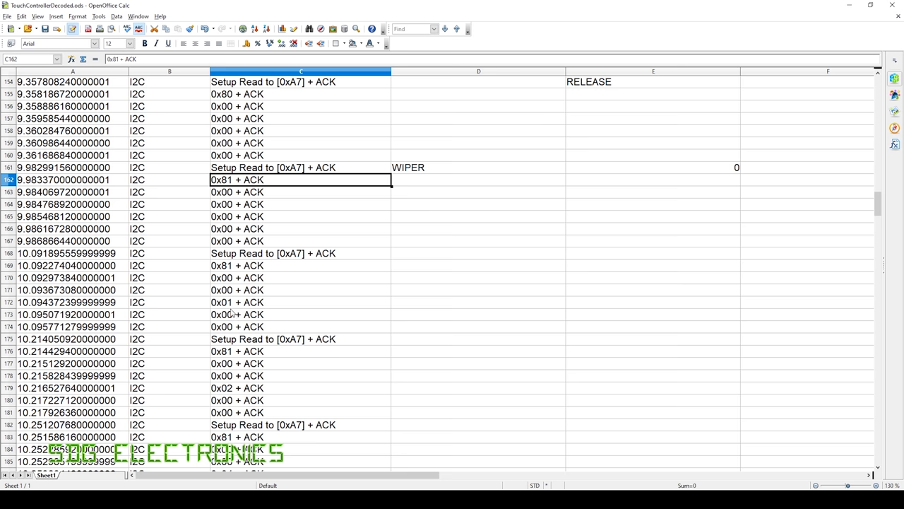
left_click(228, 389)
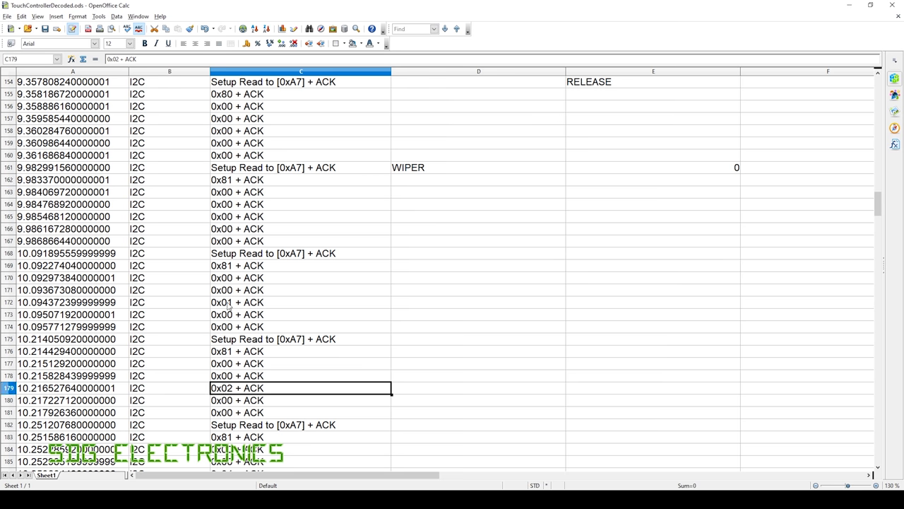
left_click(229, 304)
left_click(228, 390)
scroll(232, 382, "down", 19)
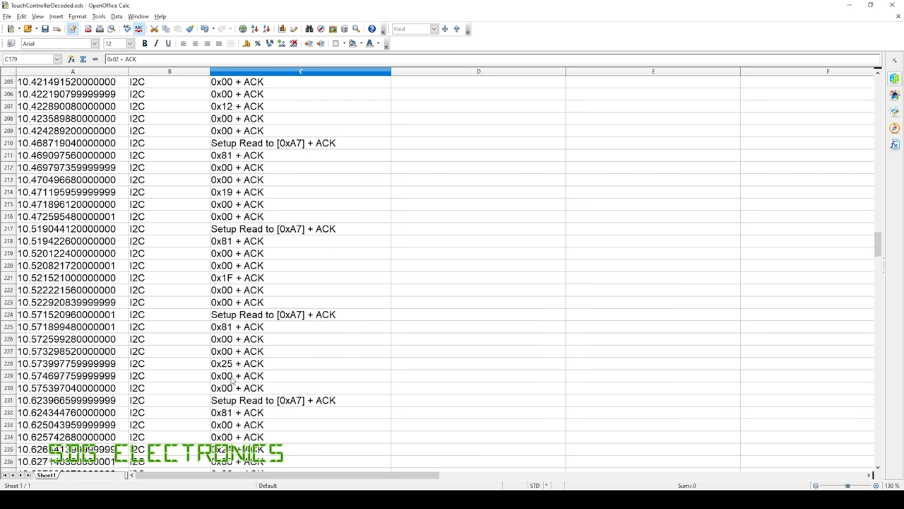
left_click(234, 380)
scroll(268, 387, "down", 11)
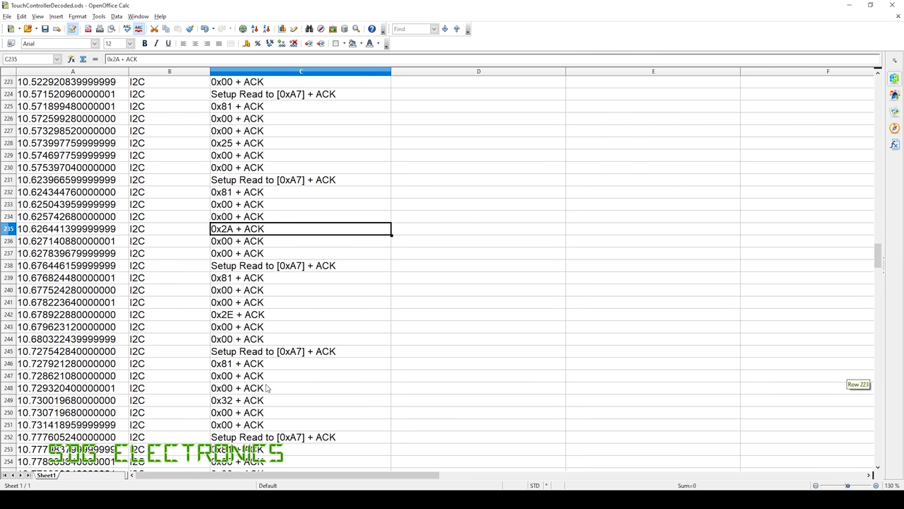
scroll(265, 385, "down", 20)
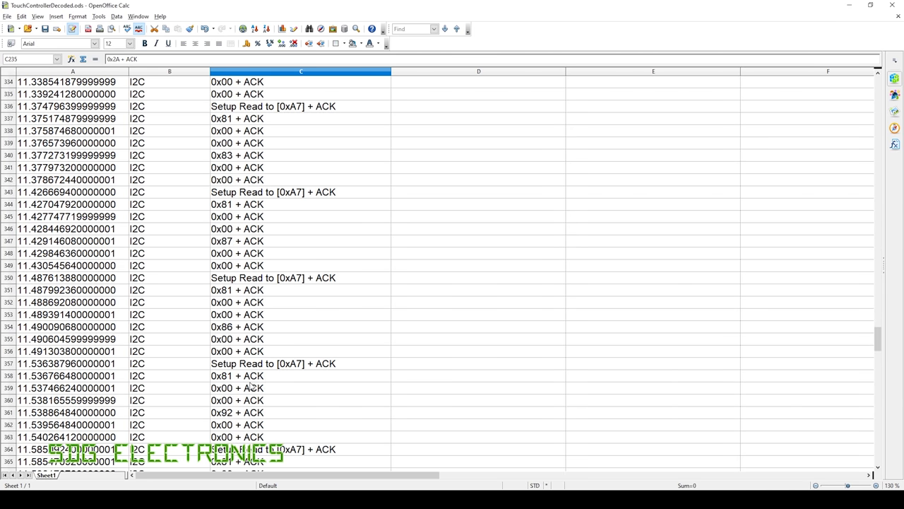
scroll(249, 394, "down", 20)
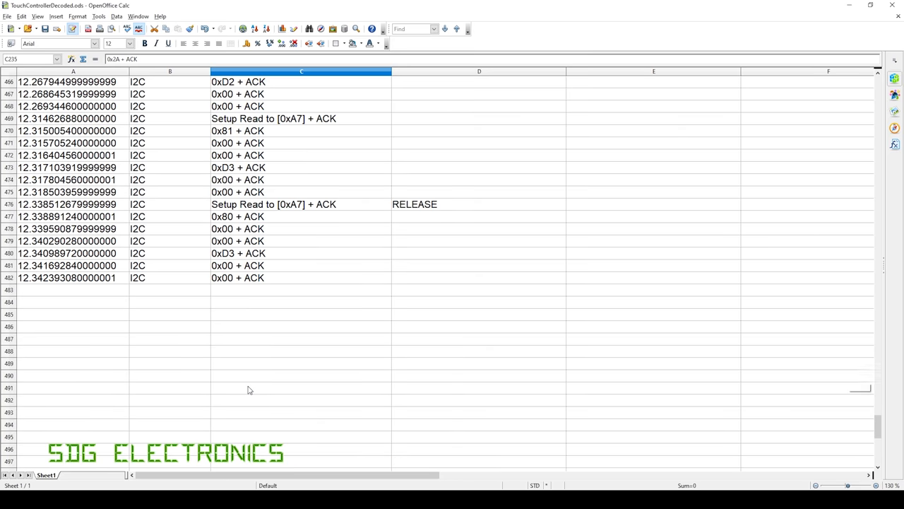
Check the 0x80 release byte in cell C477, then review i2c1.c's I2C queue typedefs.
left_click(232, 183)
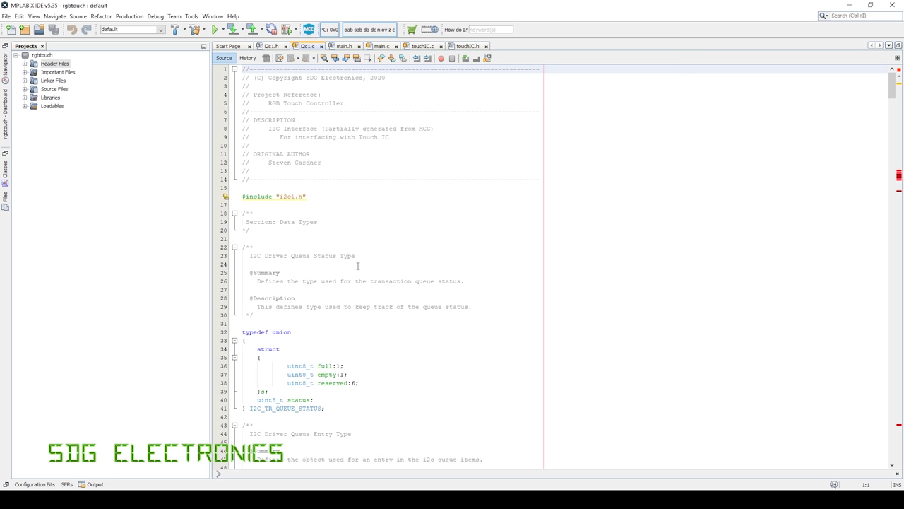
scroll(311, 290, "down", 6)
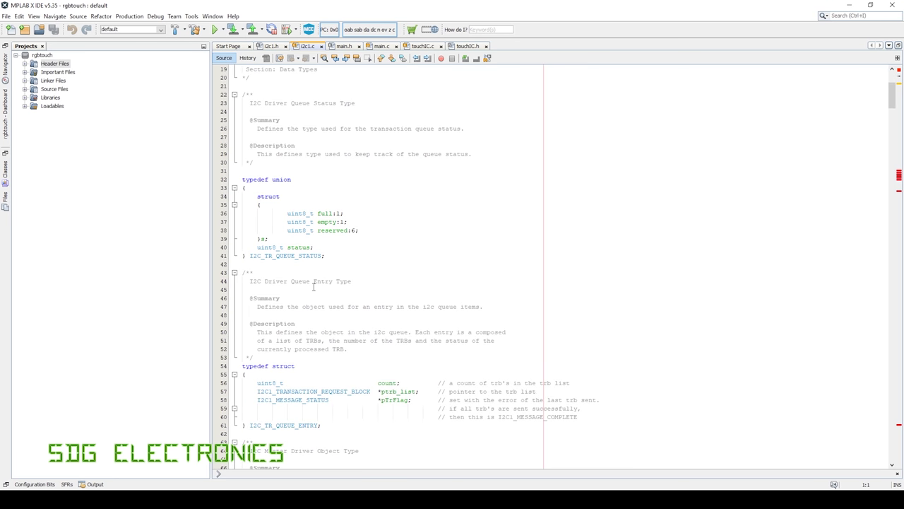
scroll(315, 281, "down", 8)
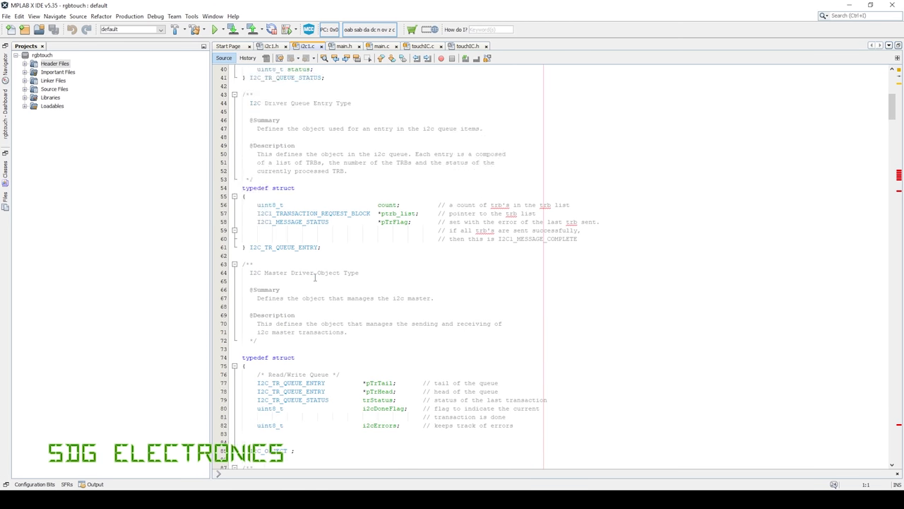
scroll(315, 277, "up", 7)
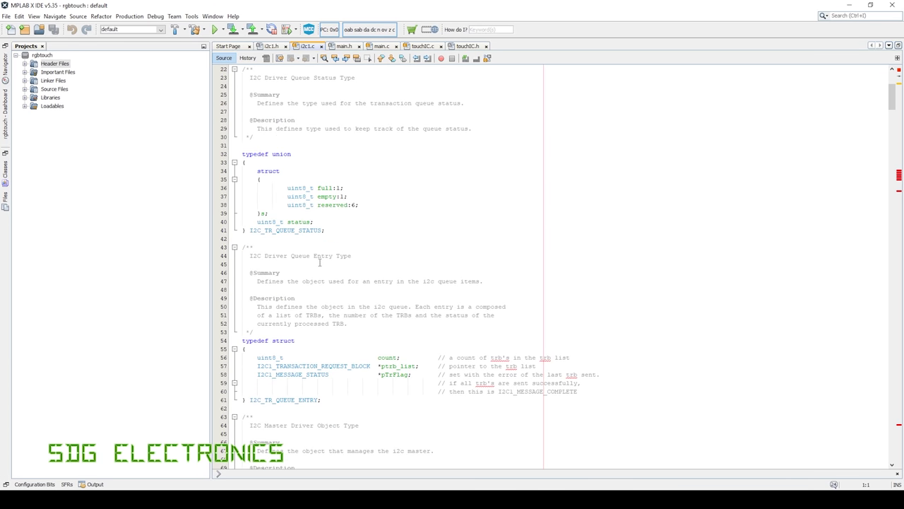
Bring up touchIC.c and highlight the T_POWER–T_RELEASE defines and T_BUTTONS 0x80 / T_WIPERPRESS 0x81.
left_click(423, 46)
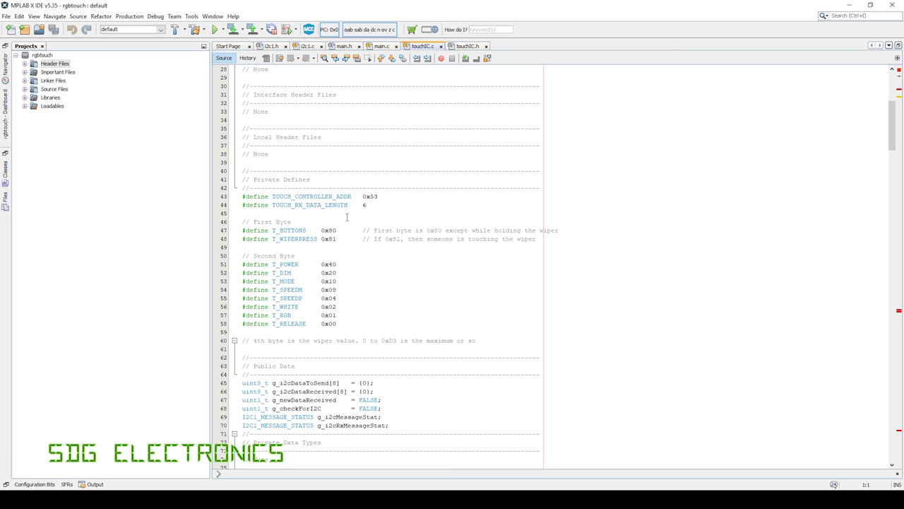
left_click_drag(341, 323, 236, 267)
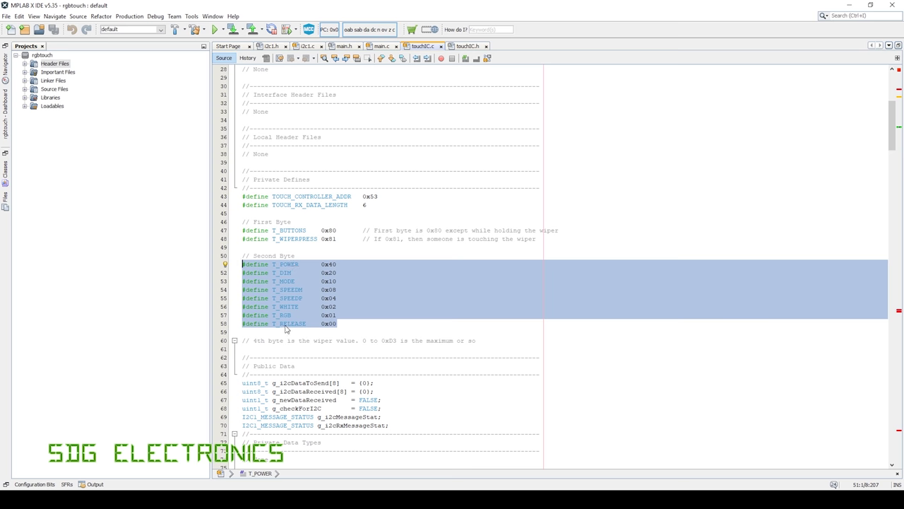
mouse_move(339, 231)
left_mouse_down()
mouse_move(272, 231)
mouse_move(337, 239)
left_mouse_up()
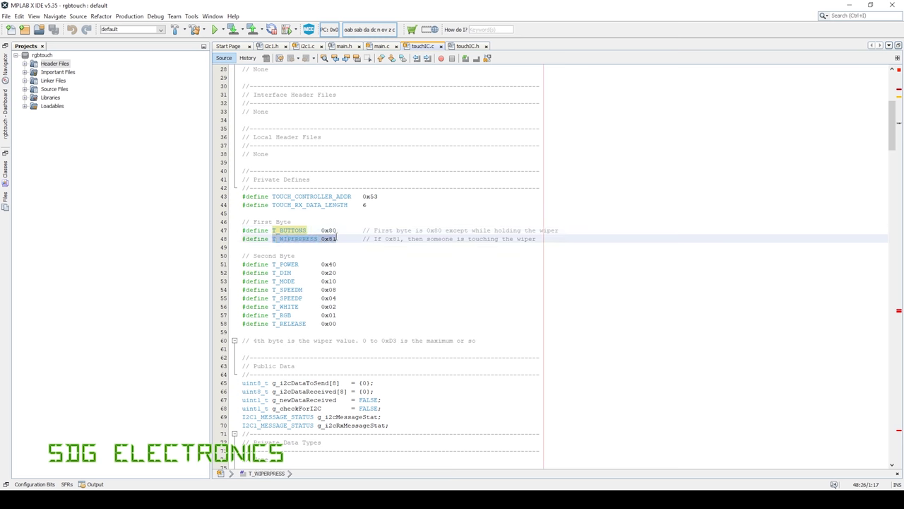
scroll(385, 246, "down", 20)
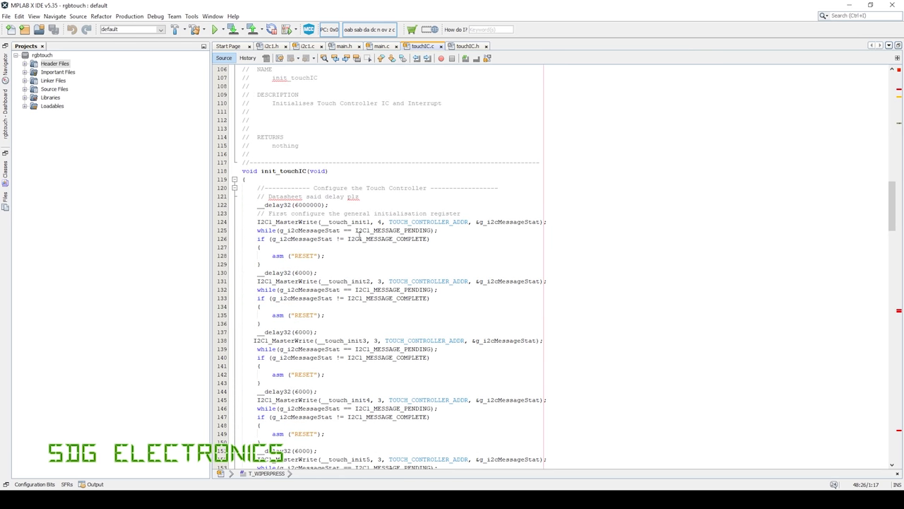
scroll(358, 237, "down", 2)
scroll(360, 211, "down", 2)
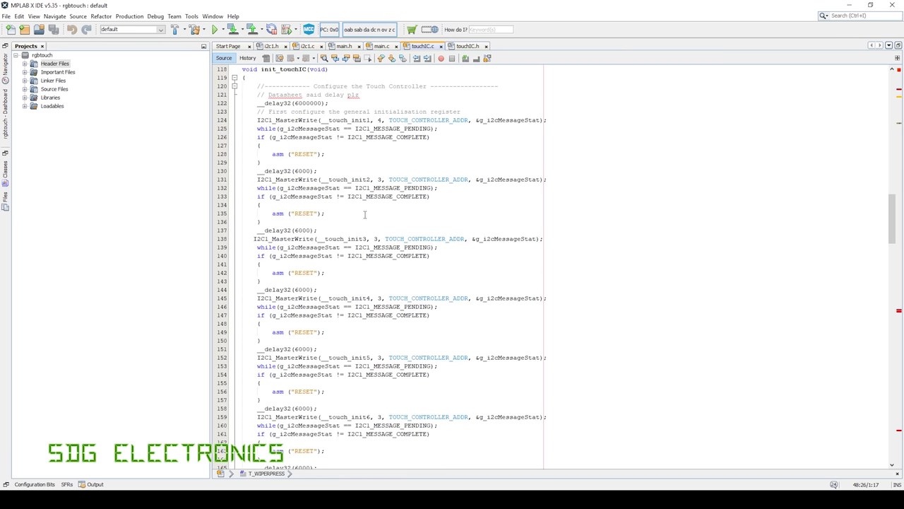
scroll(376, 236, "down", 5)
scroll(355, 283, "down", 12)
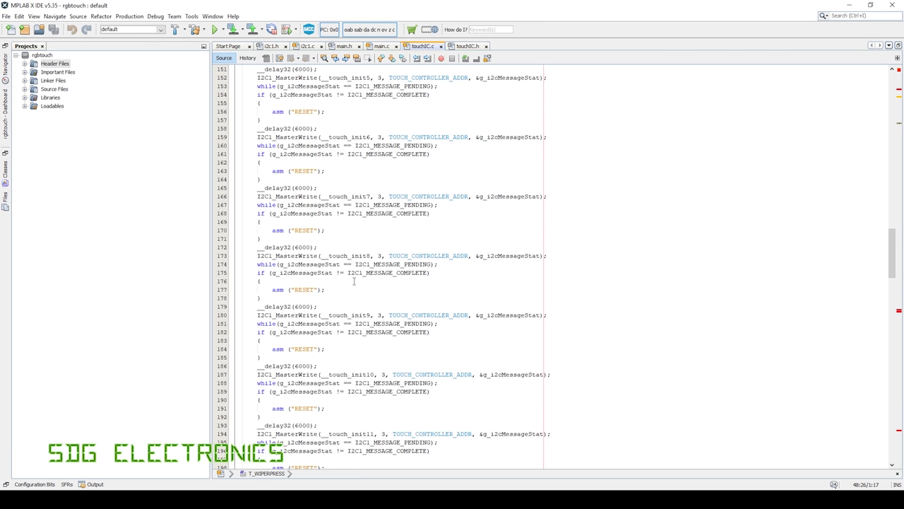
scroll(358, 289, "down", 10)
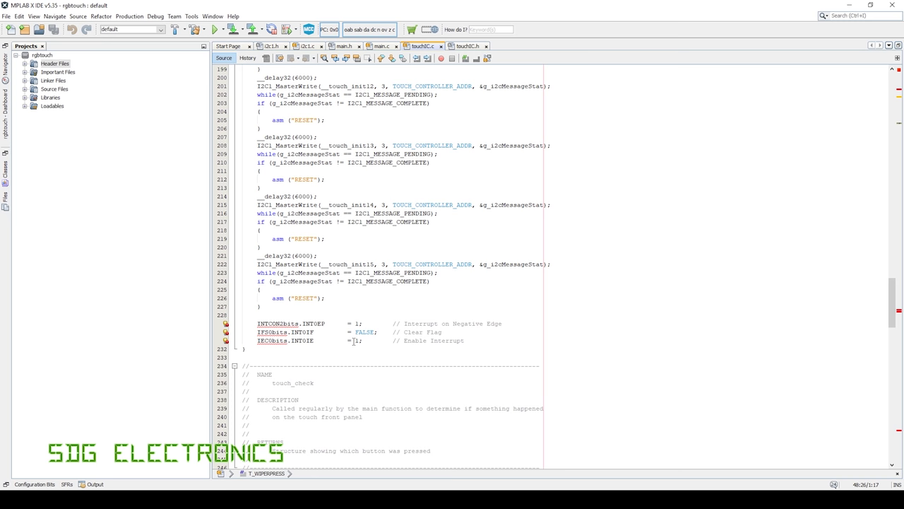
scroll(353, 341, "down", 11)
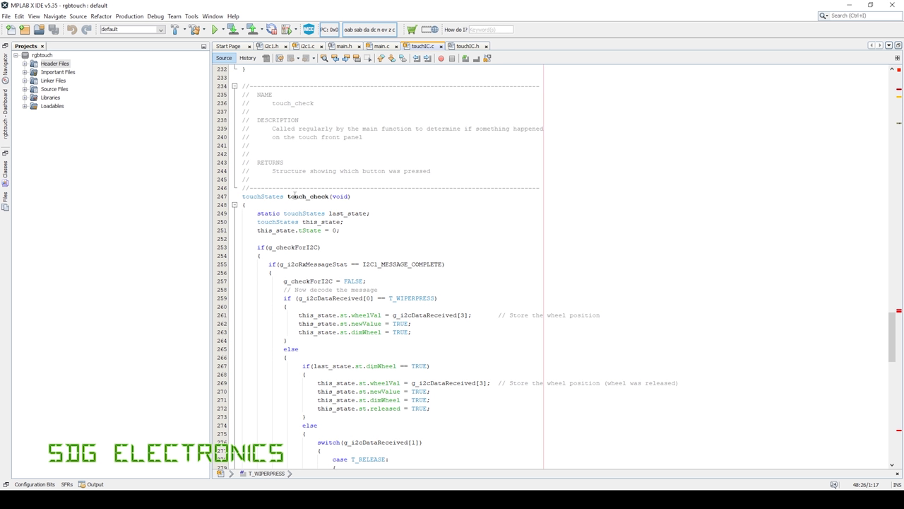
left_click(464, 47)
scroll(318, 296, "down", 7)
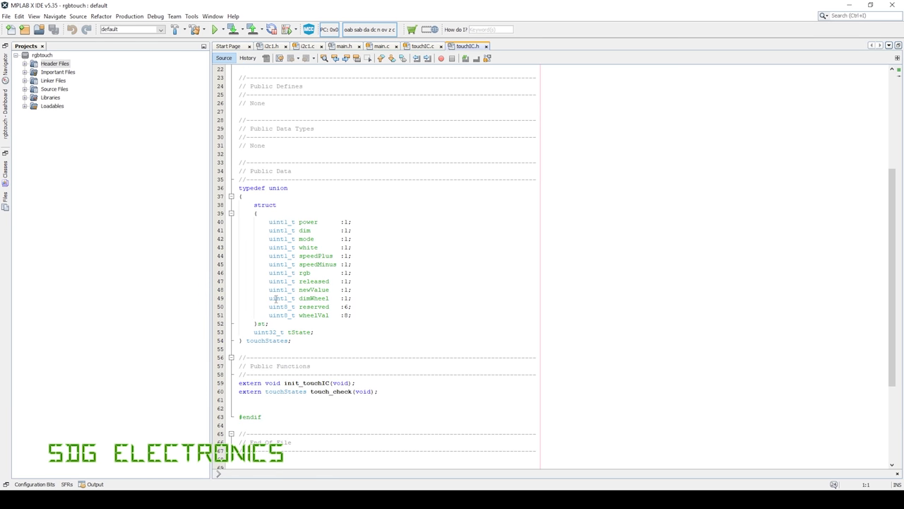
left_click(305, 222)
left_click(302, 230)
left_click(308, 239)
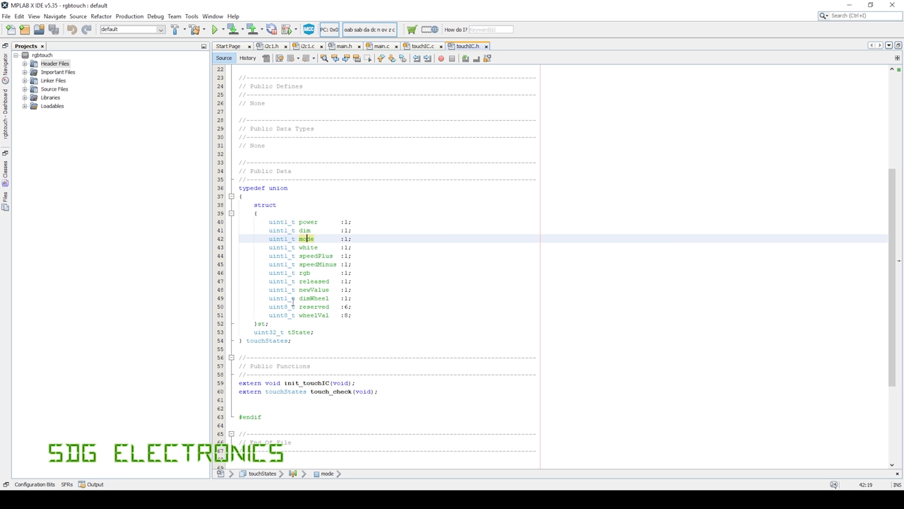
key("ctrl+Tab")
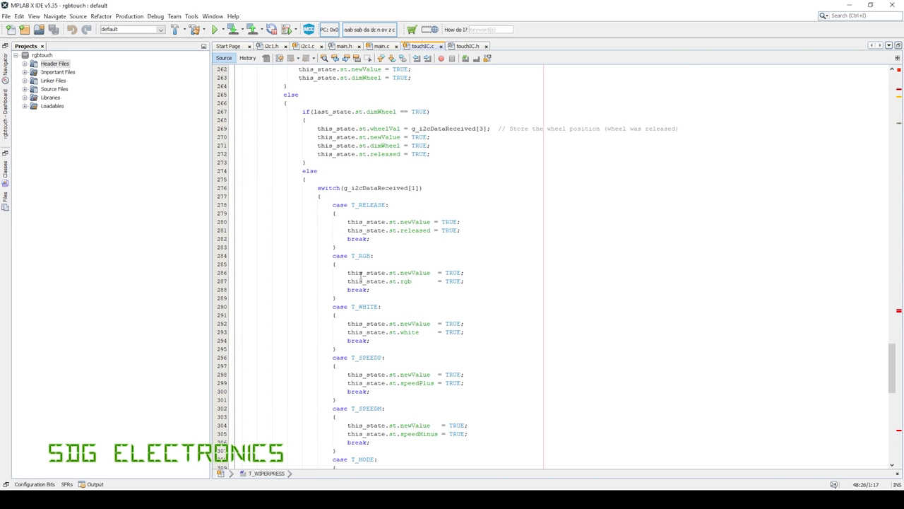
scroll(361, 274, "down", 10)
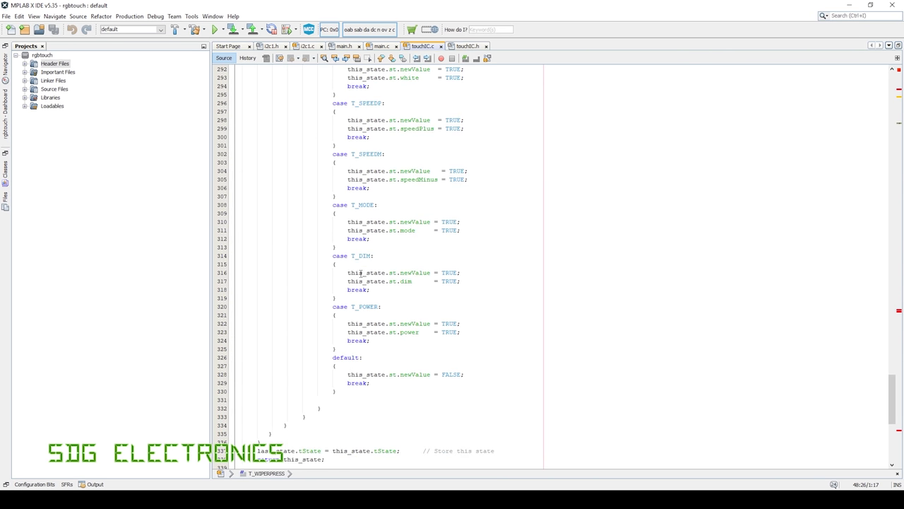
scroll(361, 274, "up", 4)
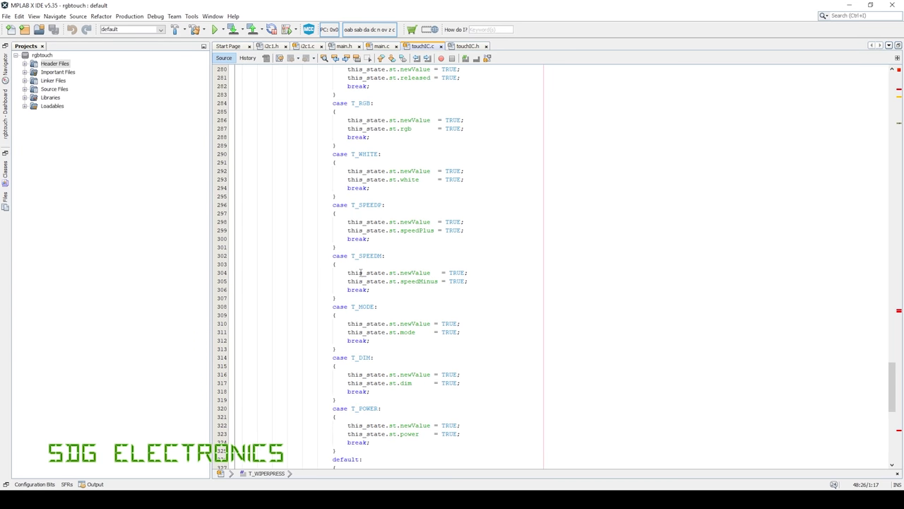